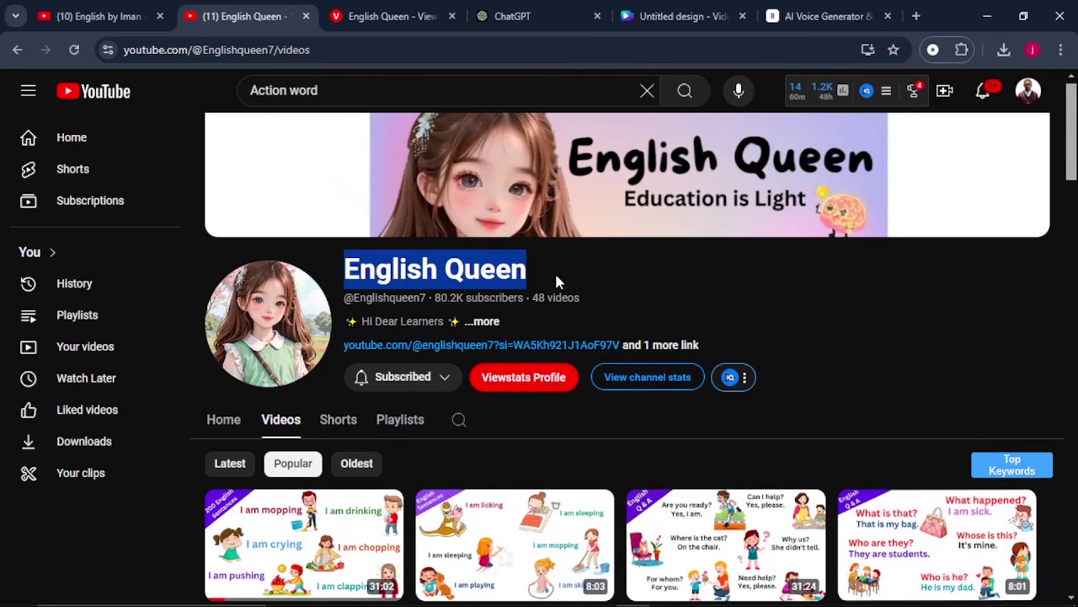
Step: Scroll through English Queen's popular action-verb videos on YouTube
scroll(555, 274, "down", 5)
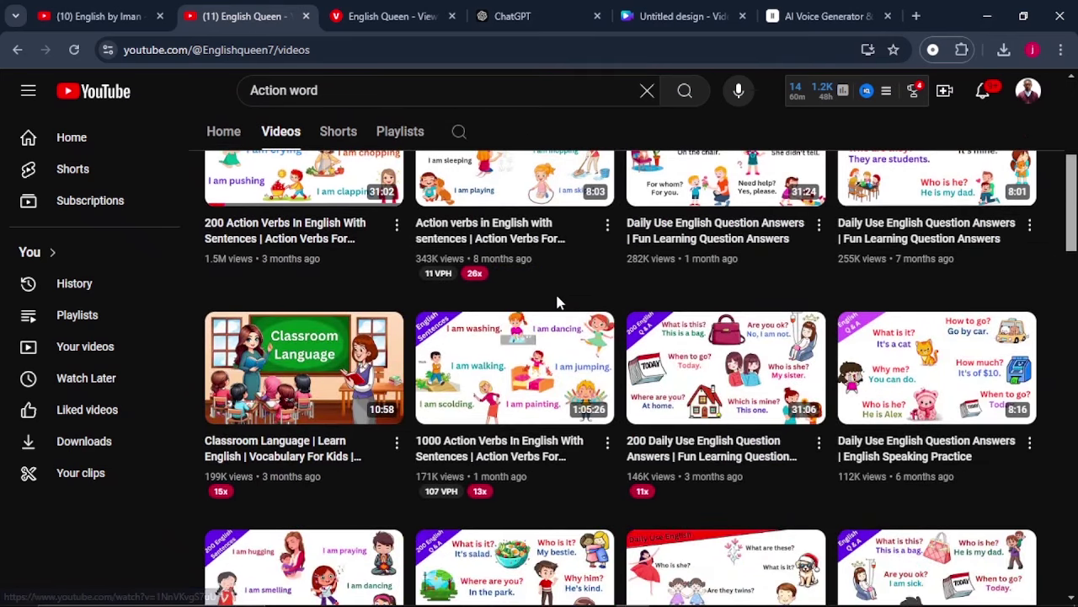
scroll(557, 300, "down", 4)
scroll(557, 305, "down", 7)
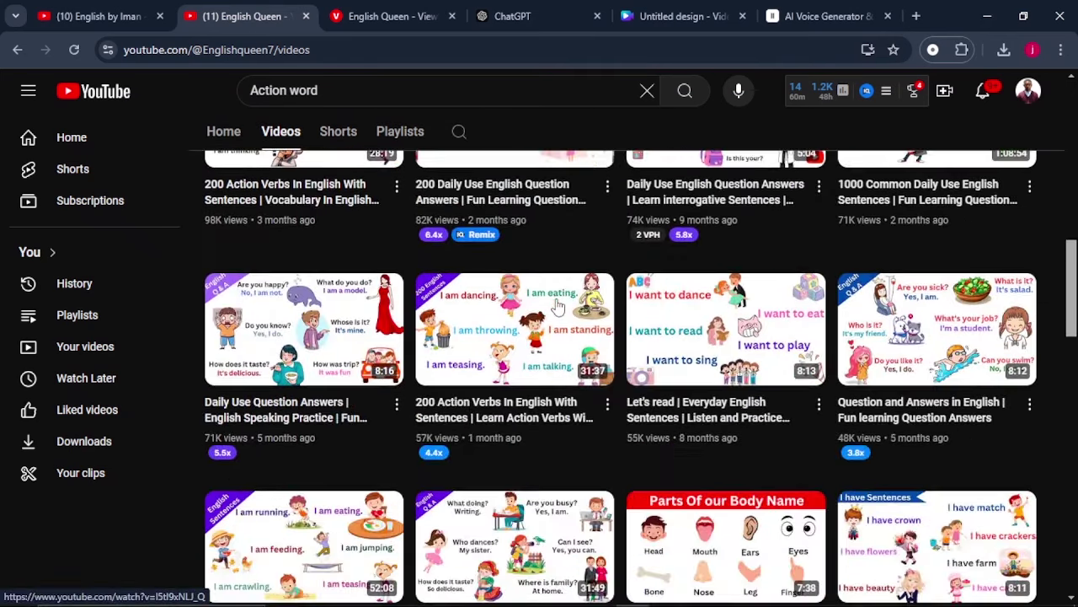
scroll(556, 305, "down", 3)
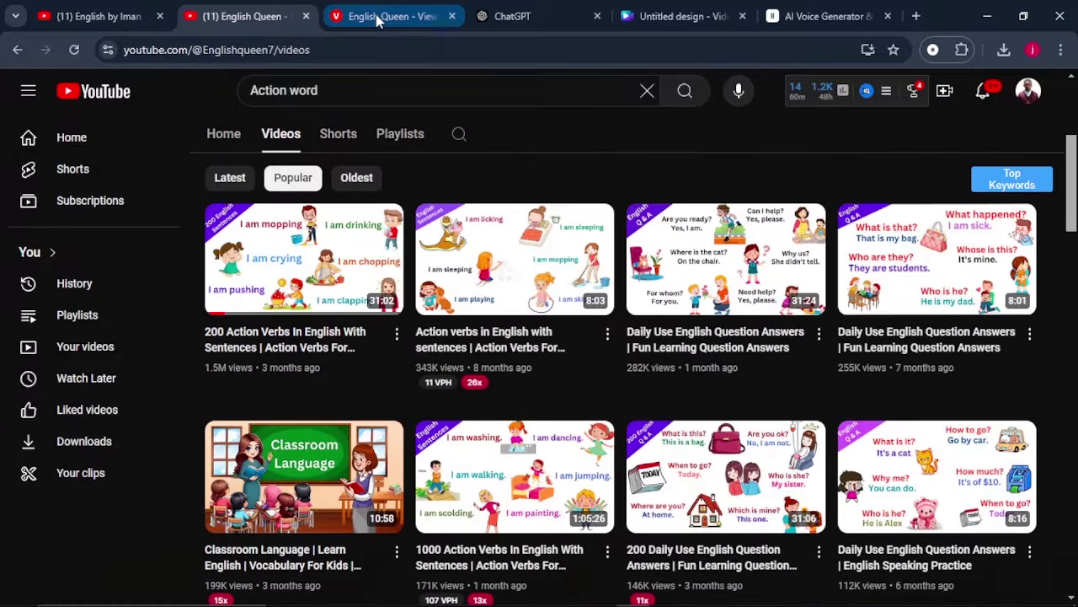
Step: Check English Queen's 28-day ViewStats figures: 698K views, 11.80K subs, $454-1.5K estimated revenue
left_click(387, 16)
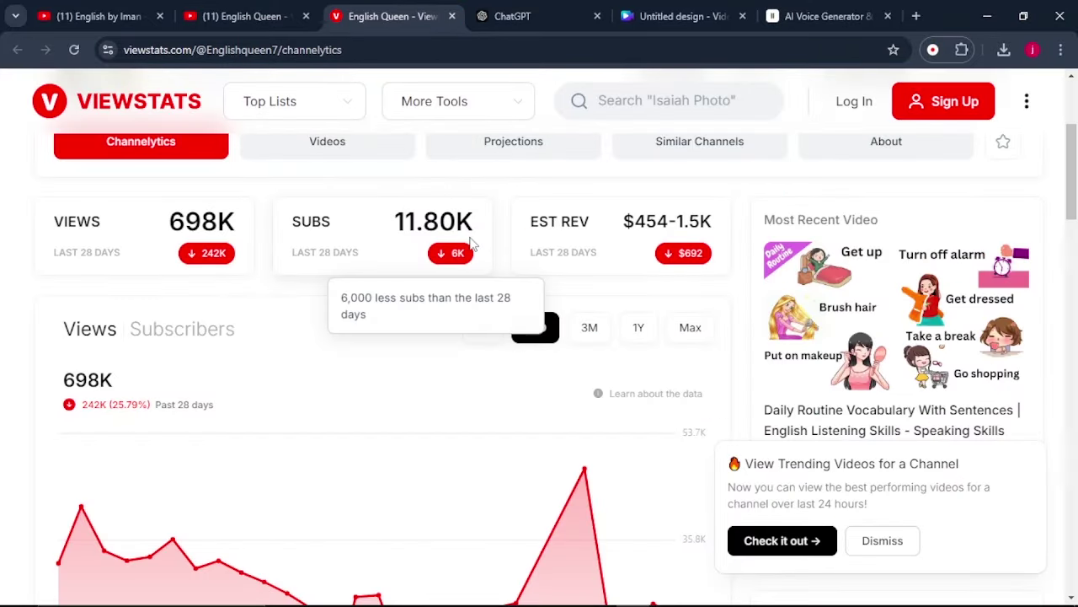
mouse_move(624, 233)
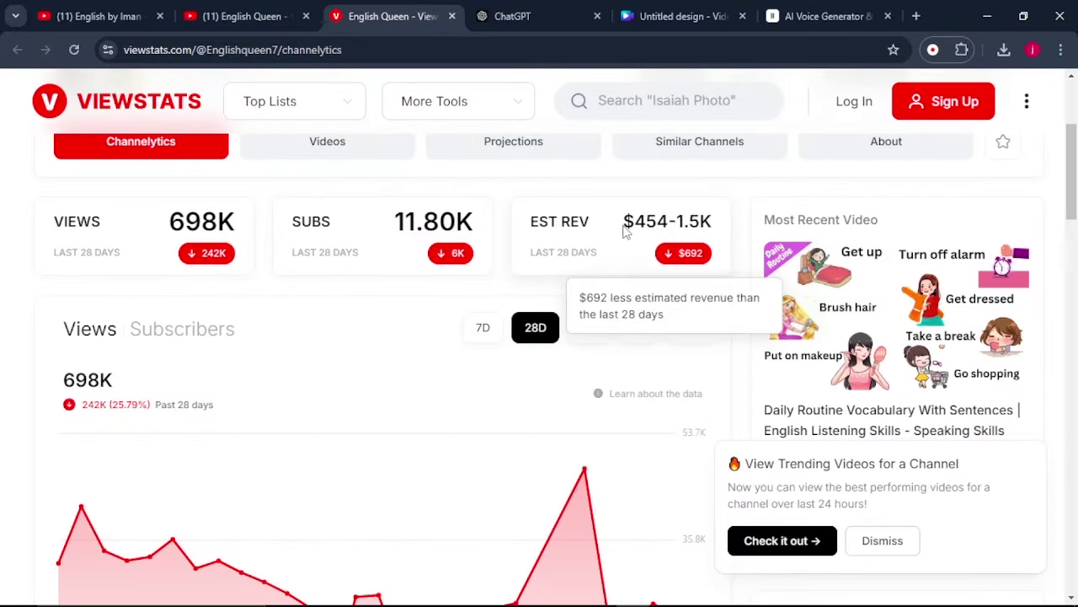
left_click_drag(634, 234, 715, 238)
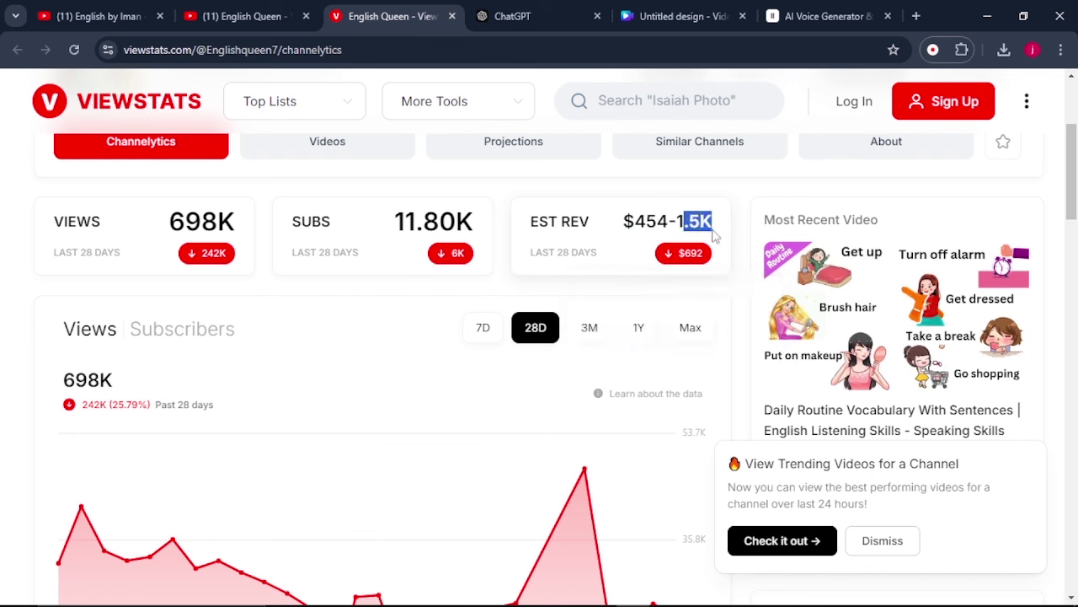
mouse_move(713, 238)
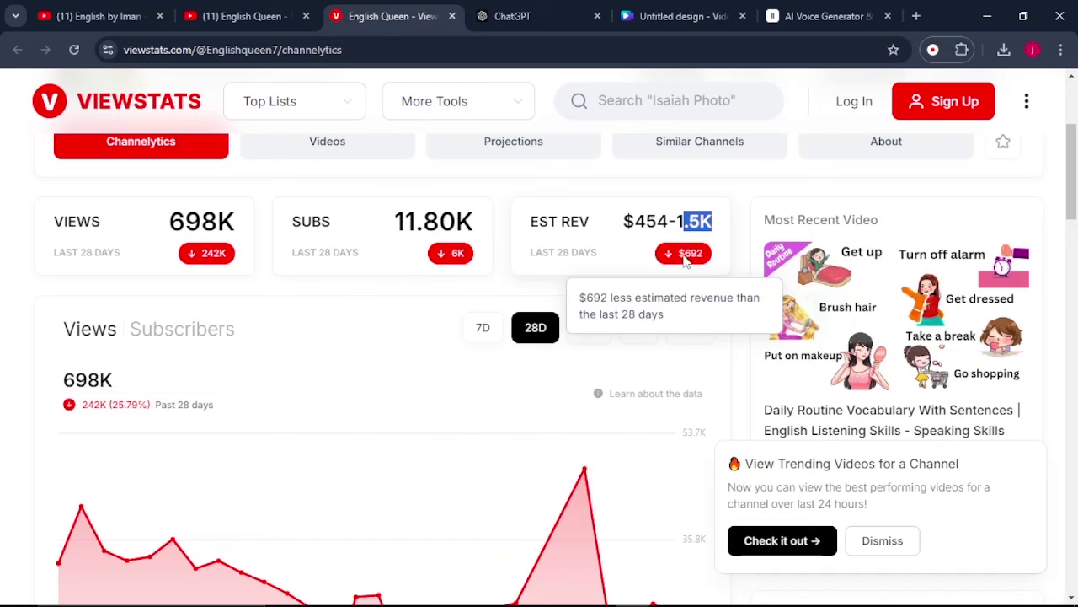
Step: Browse the English Queen YouTube Videos grid, including the 200 Action Verbs video
left_click(244, 16)
scroll(414, 265, "down", 1)
scroll(415, 261, "down", 3)
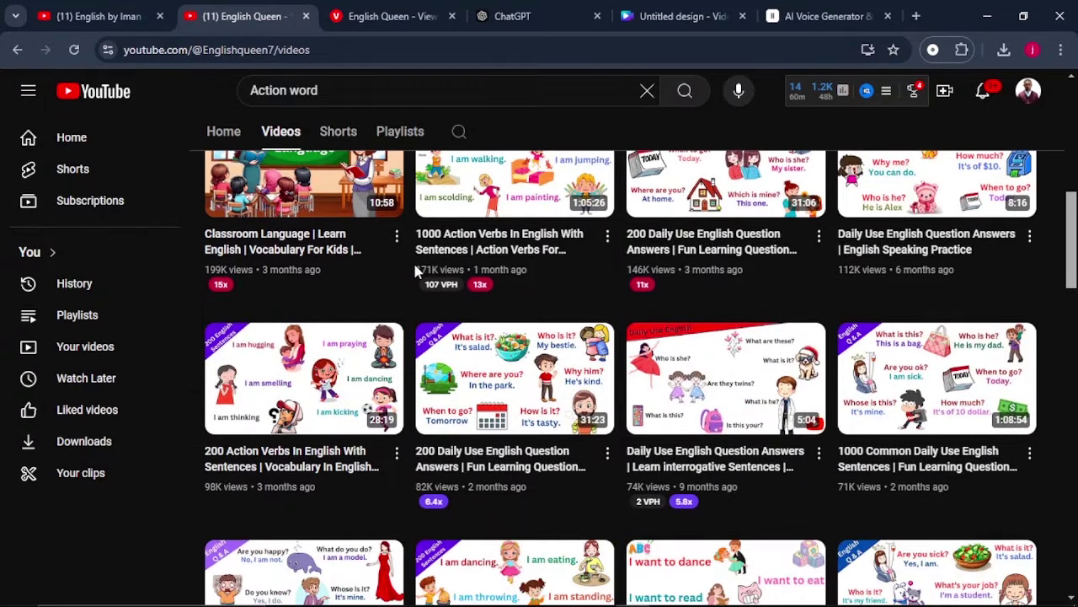
scroll(414, 269, "up", 3)
mouse_move(208, 363)
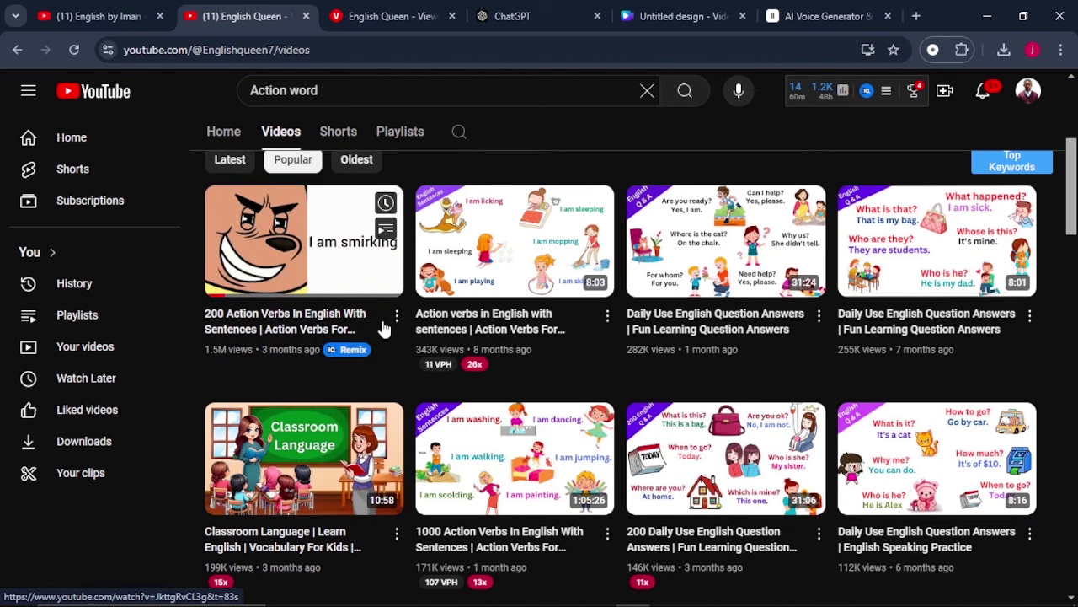
scroll(566, 356, "down", 1)
scroll(567, 356, "down", 4)
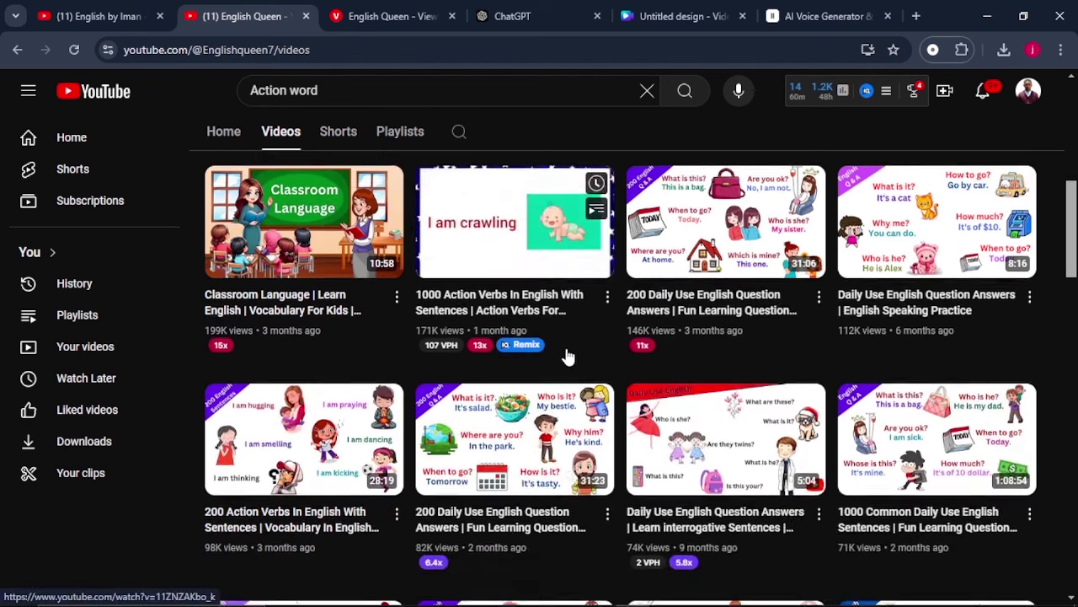
scroll(566, 356, "down", 5)
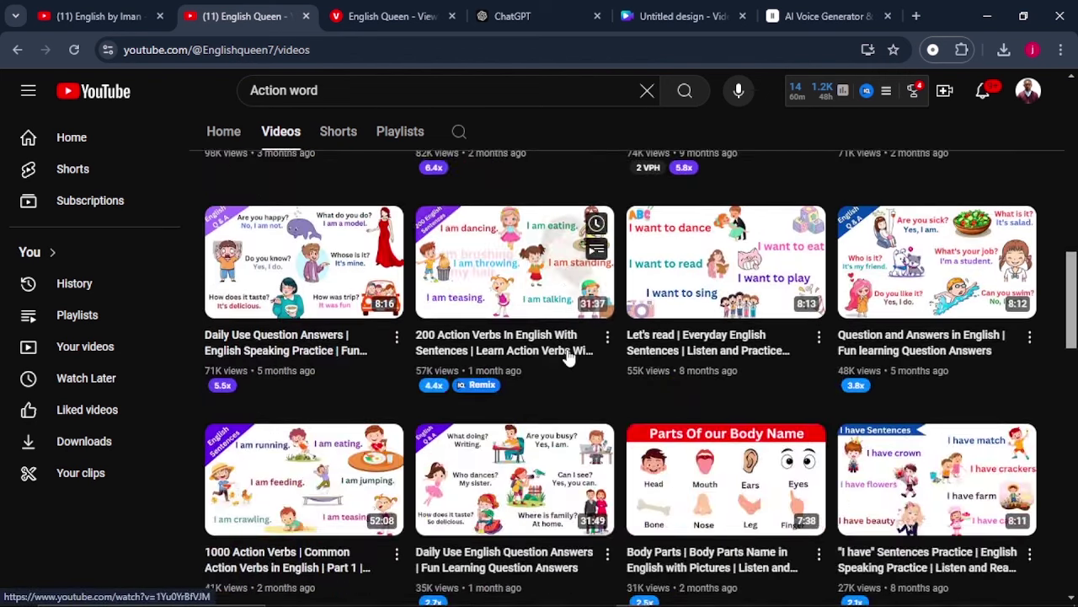
scroll(568, 358, "down", 3)
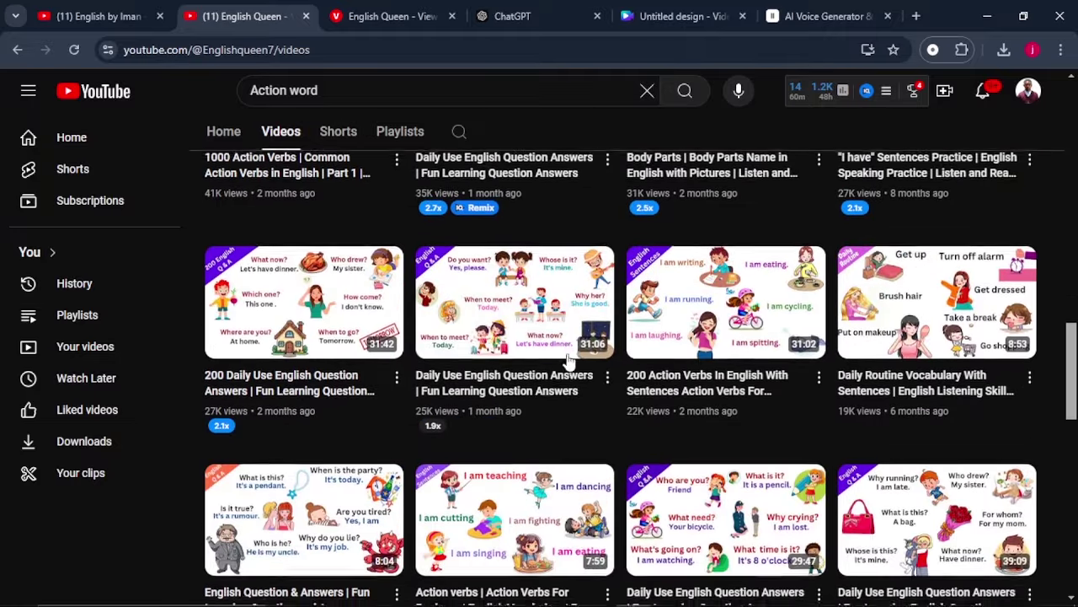
scroll(569, 362, "down", 4)
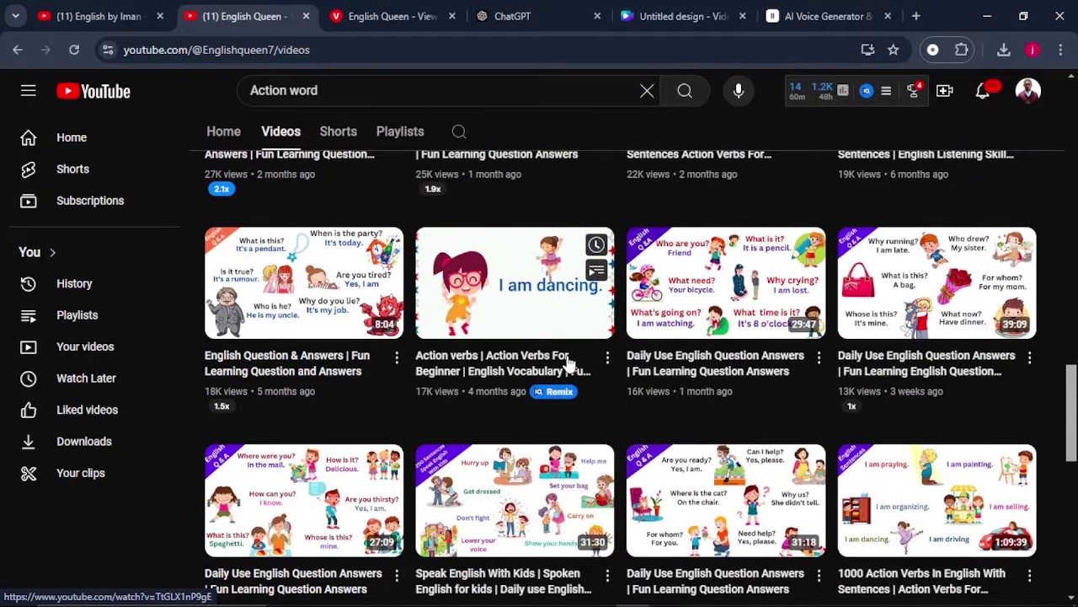
scroll(569, 362, "down", 1)
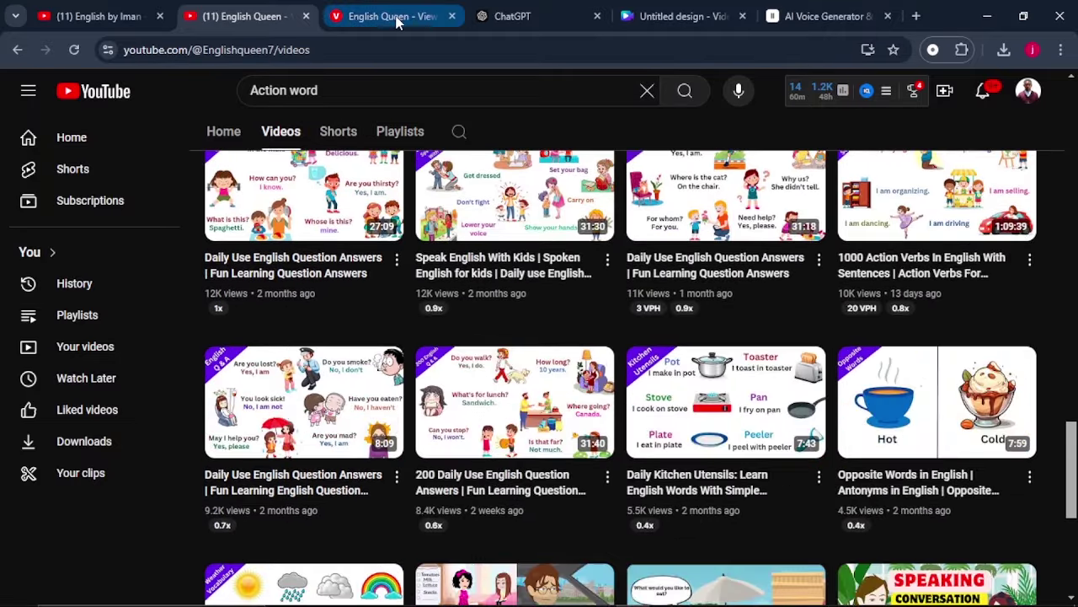
Step: Select the whole estimated revenue range in ViewStats and look further down the stats page
left_click(398, 19)
triple_click(715, 221)
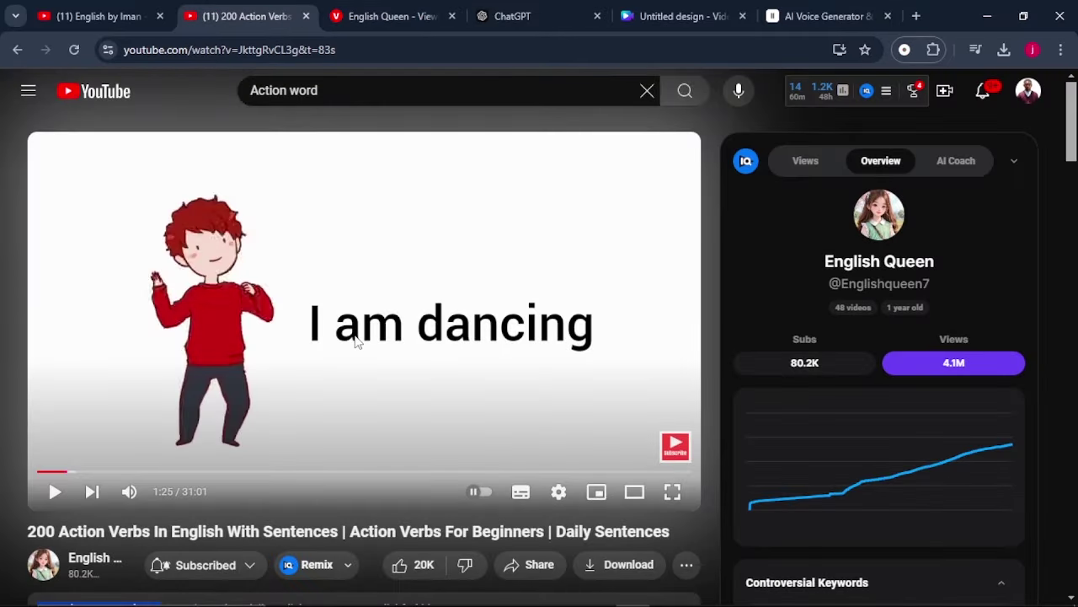
scroll(354, 341, "down", 1)
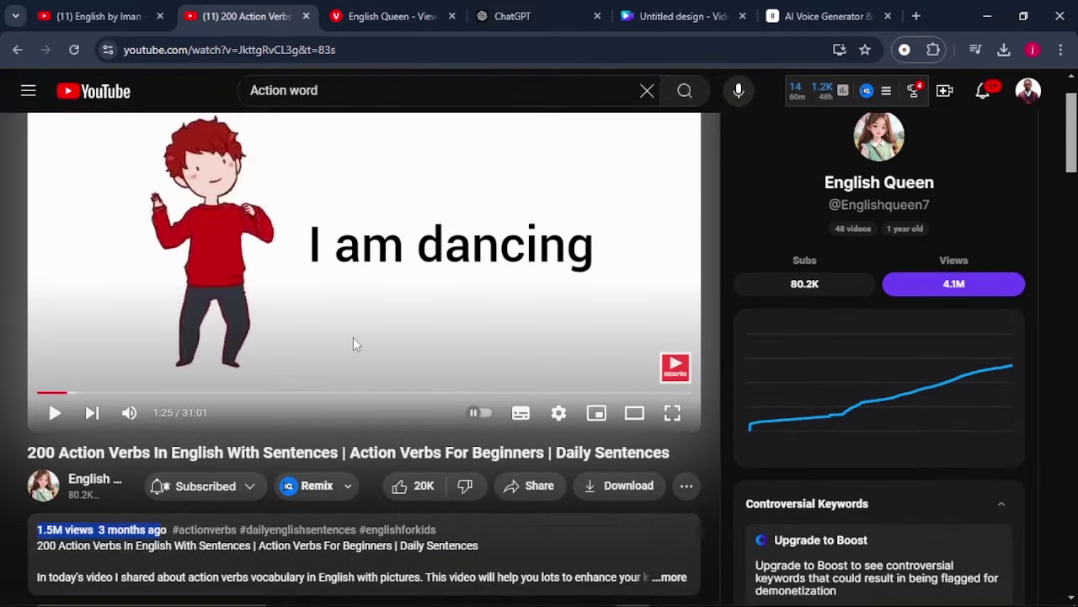
left_click_drag(167, 531, 42, 535)
Step: Send the ChatGPT request for 20 action words and review the Jump-to-Imagine list
left_click(509, 19)
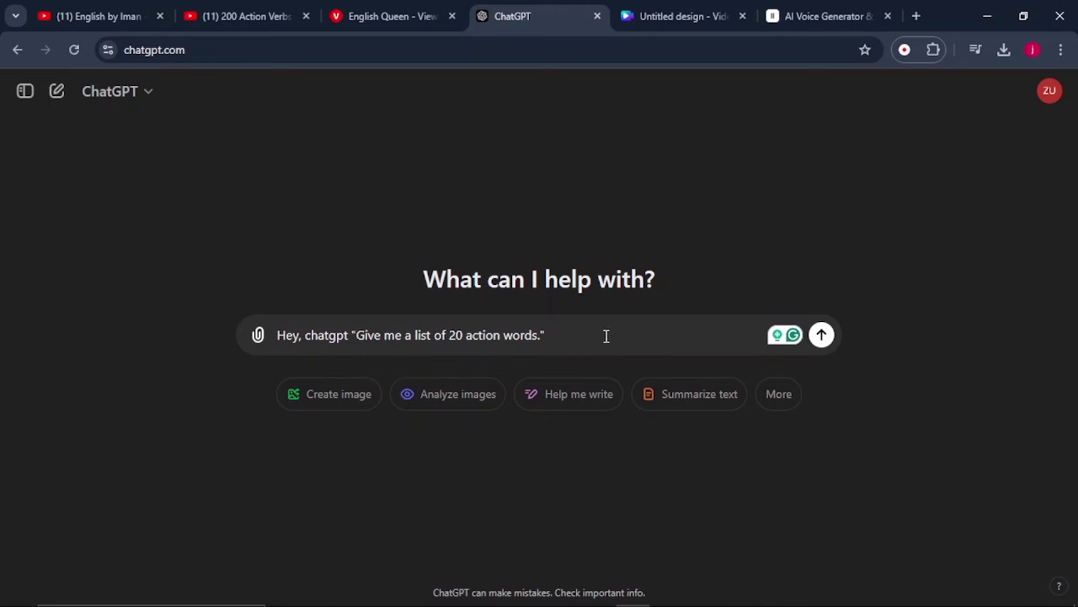
key("Return")
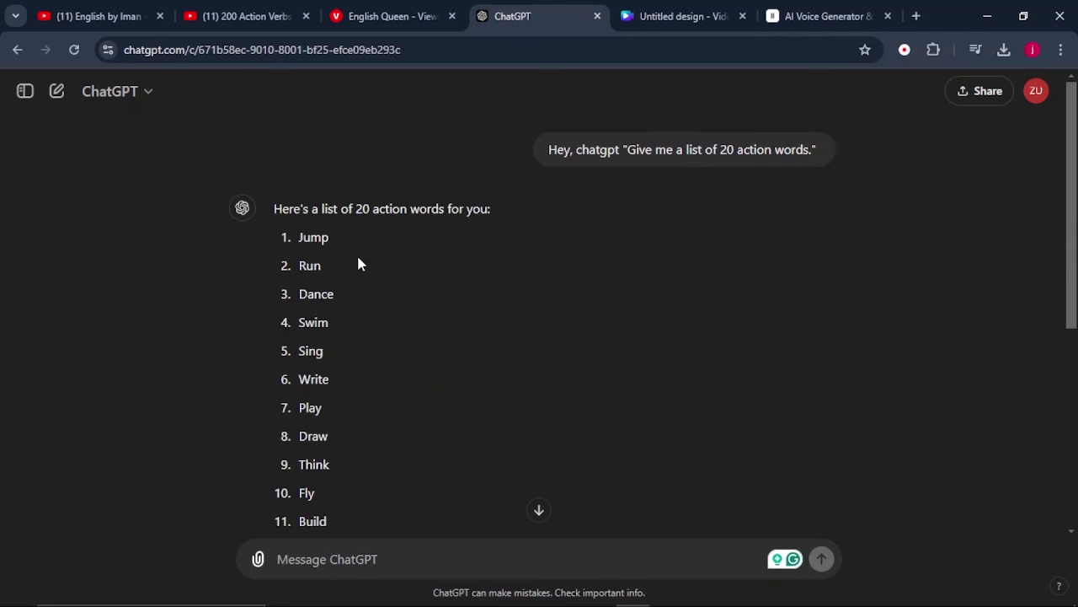
scroll(356, 253, "down", 1)
scroll(357, 253, "up", 1)
left_click(258, 8)
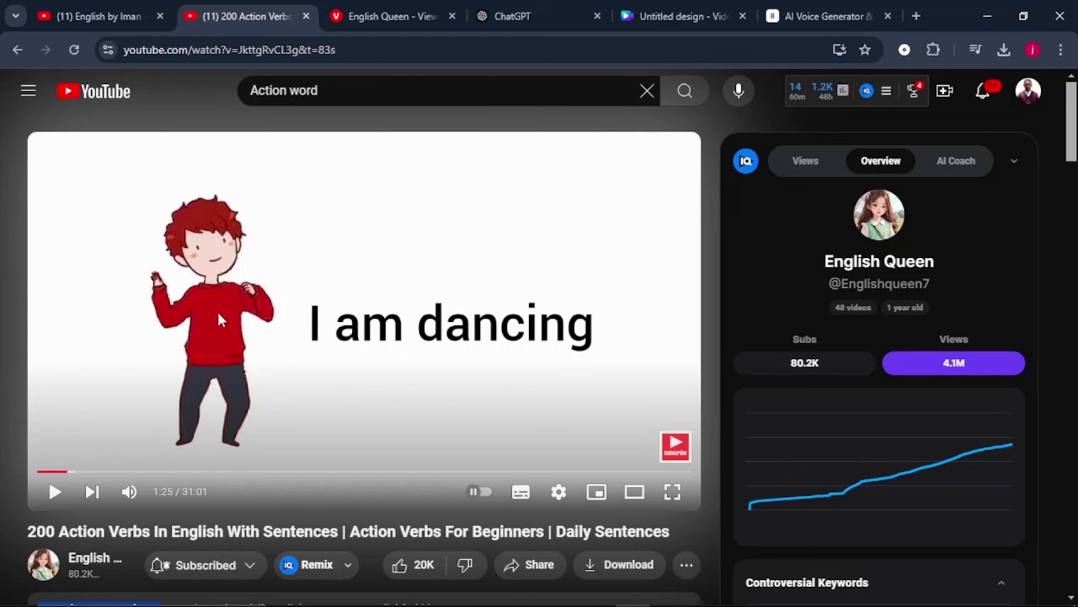
Step: Ask ChatGPT to put 'I am' before each verb, giving 'I am jumping' through 'I am imagining'
left_click(539, 16)
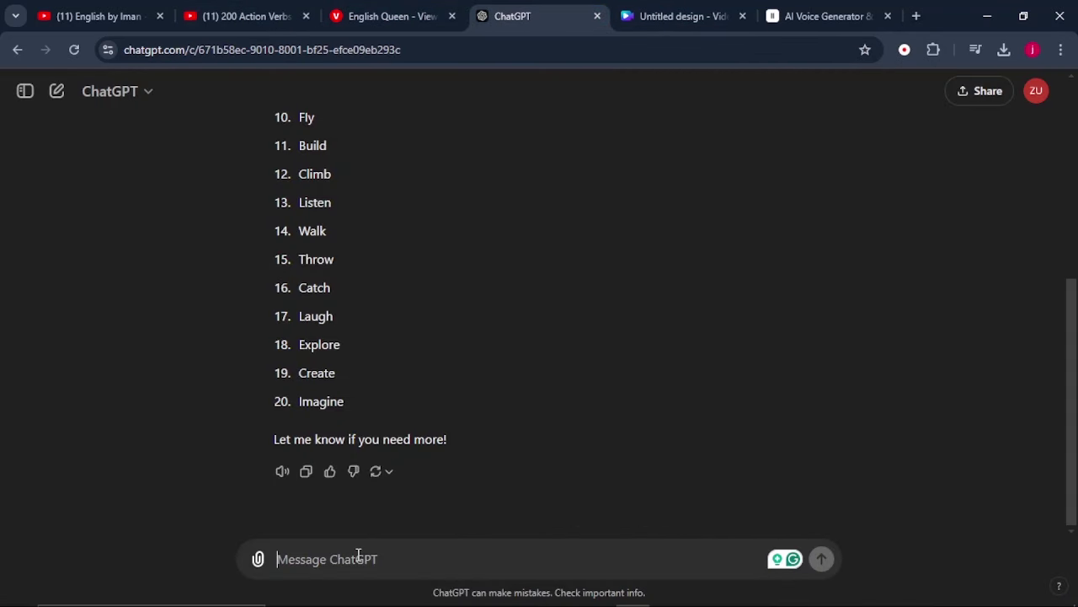
type("Great job, GPT! Now, I want you to add \"I am\" to each action verb you listed so that I can see what a person is doing.")
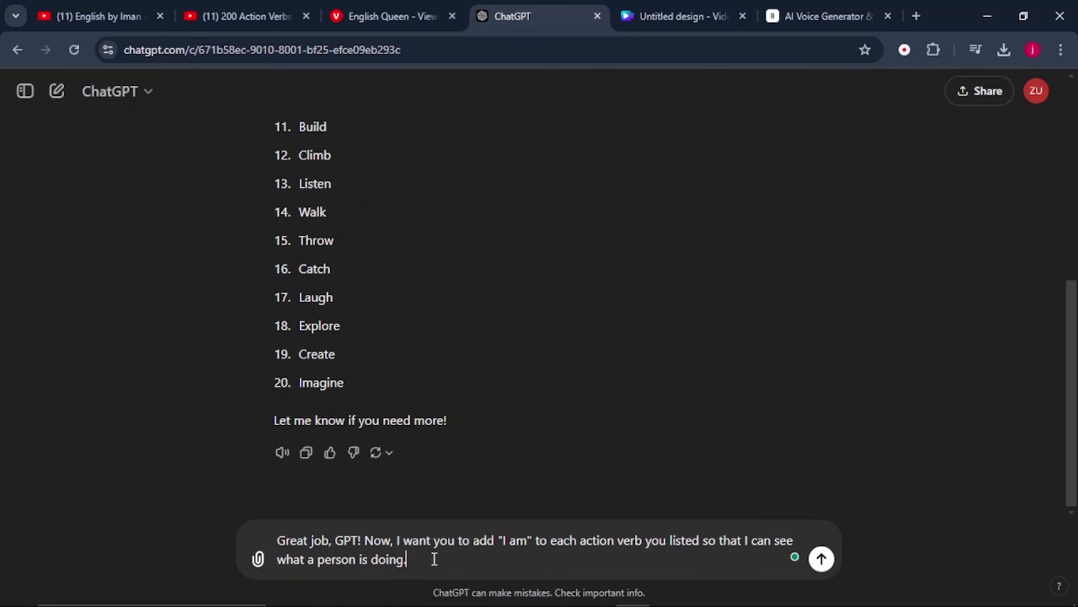
key("Return")
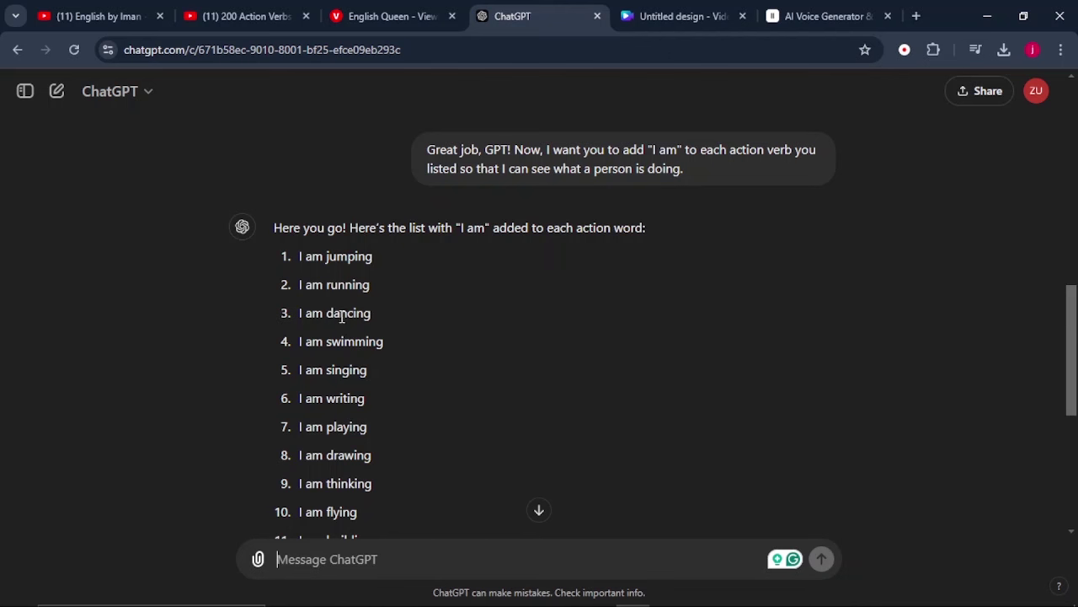
scroll(299, 274, "up", 10)
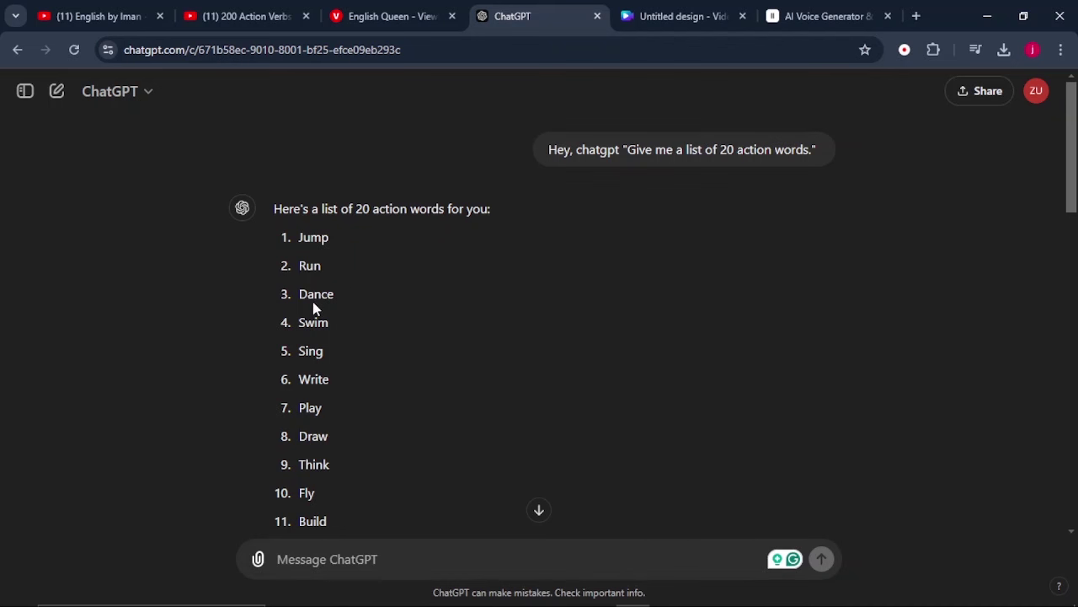
scroll(313, 310, "down", 9)
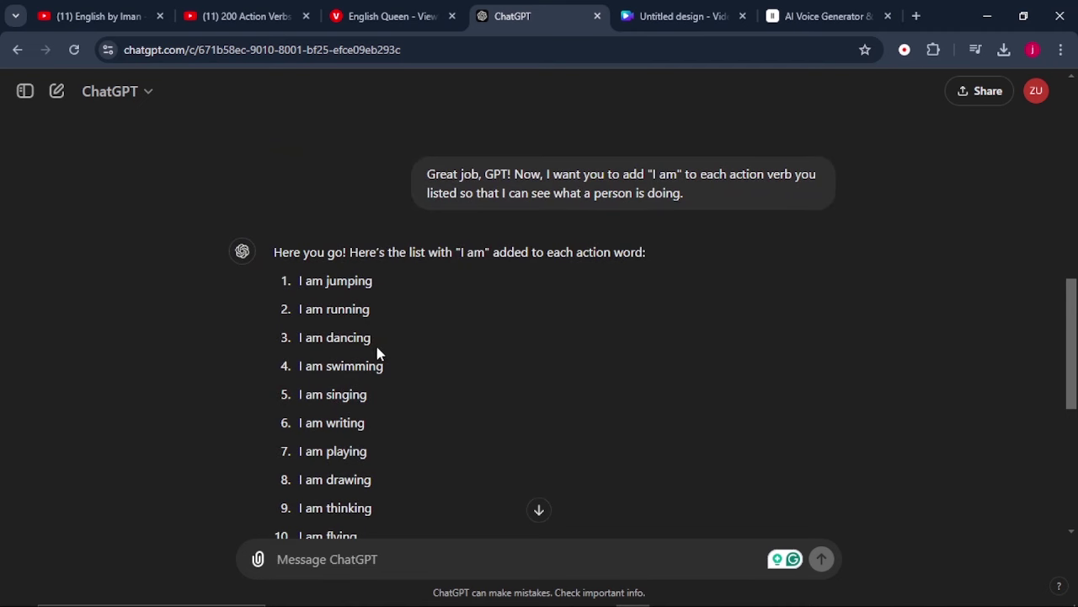
Step: Compare the 'I am …' list against the 200 Action Verbs video
left_click(244, 16)
scroll(286, 284, "down", 2)
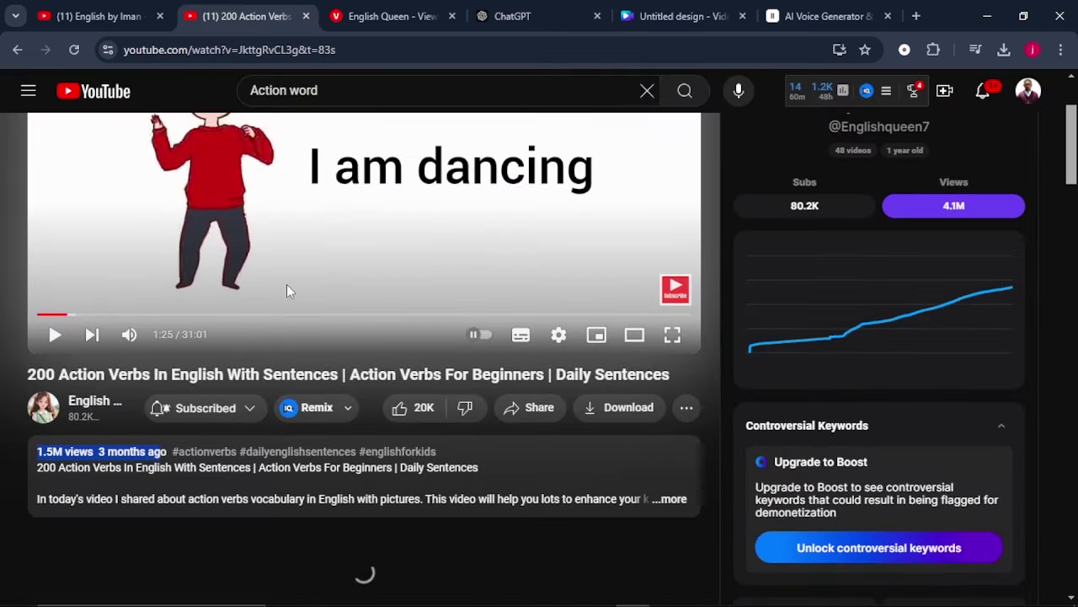
scroll(286, 284, "up", 2)
left_click(522, 16)
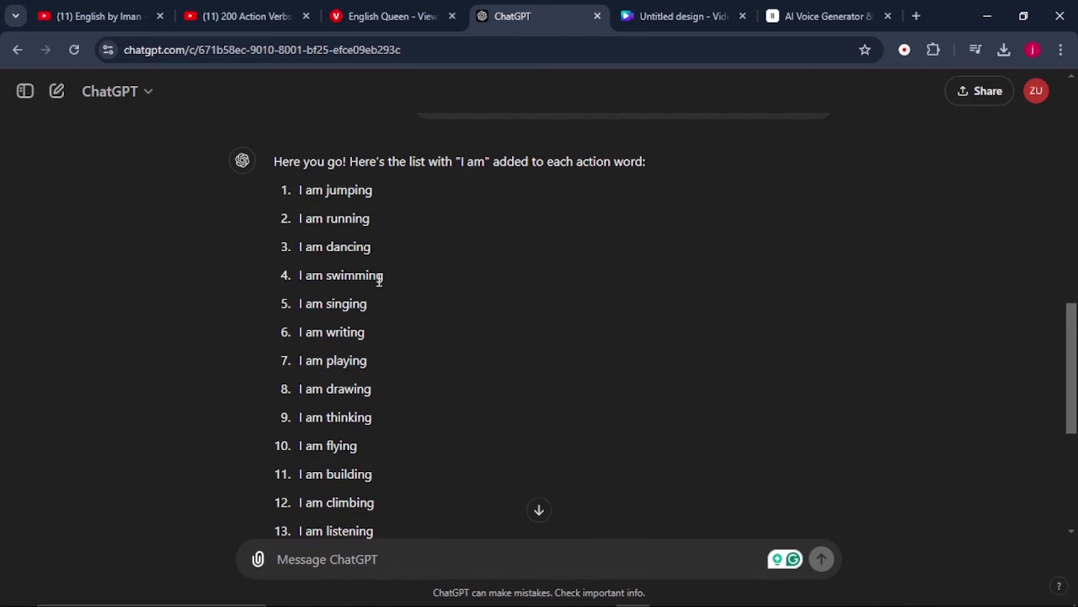
scroll(345, 244, "down", 1)
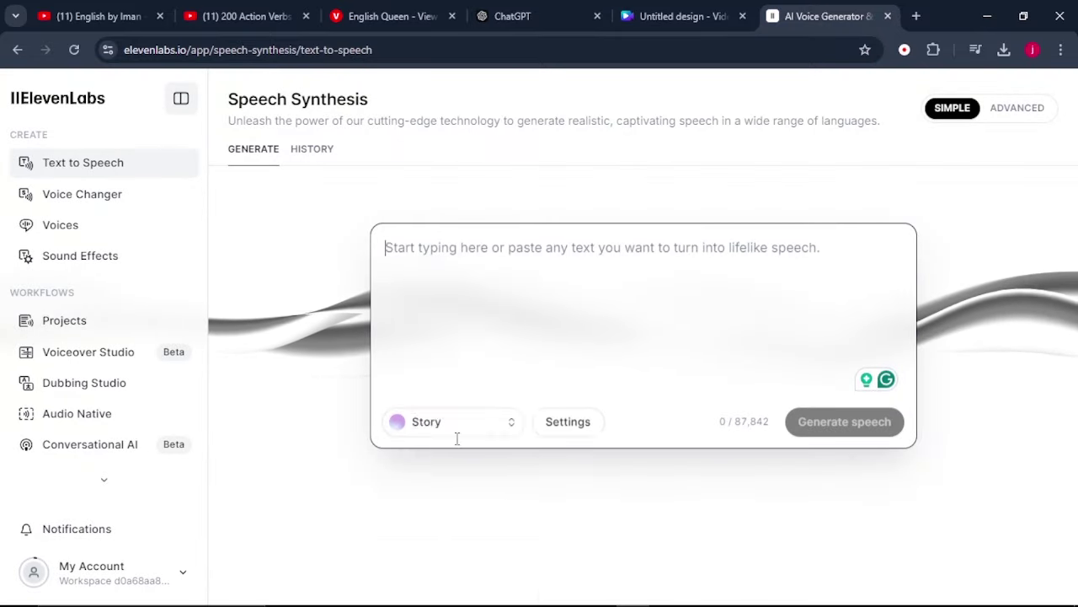
Step: Paste the 'I am …' sentences into ElevenLabs Text to Speech and choose the Kavya voice
scroll(462, 272, "up", 5)
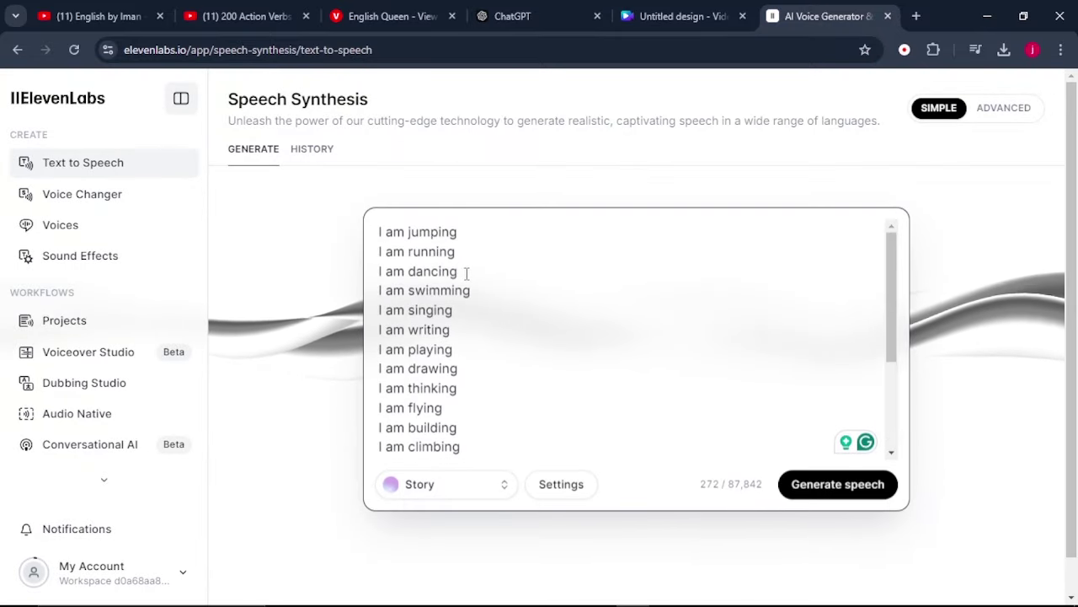
key("ctrl+a")
key("ctrl+v")
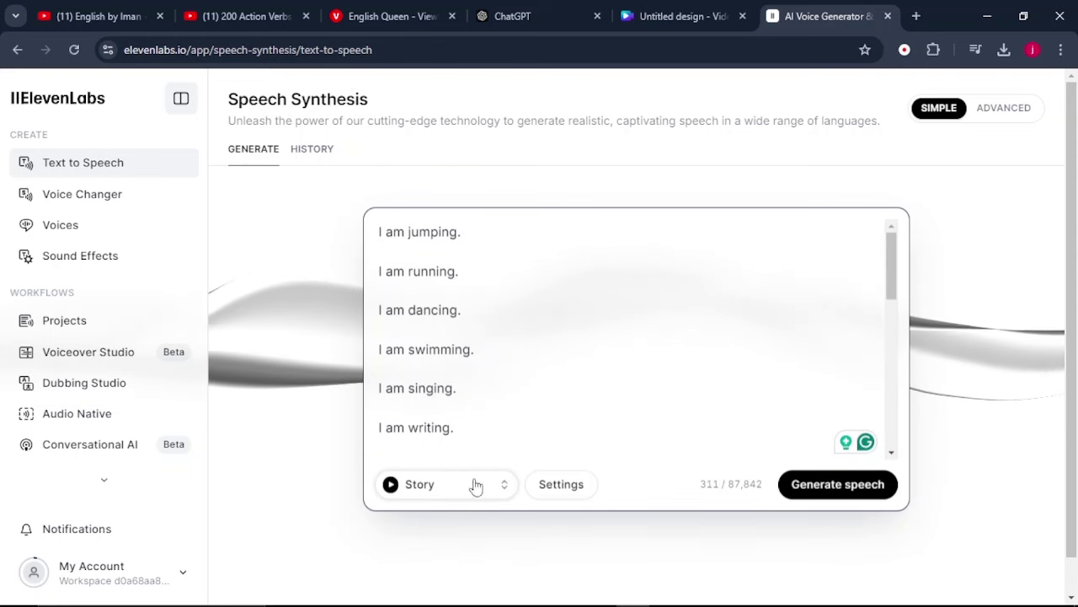
left_click(424, 486)
left_click(283, 285)
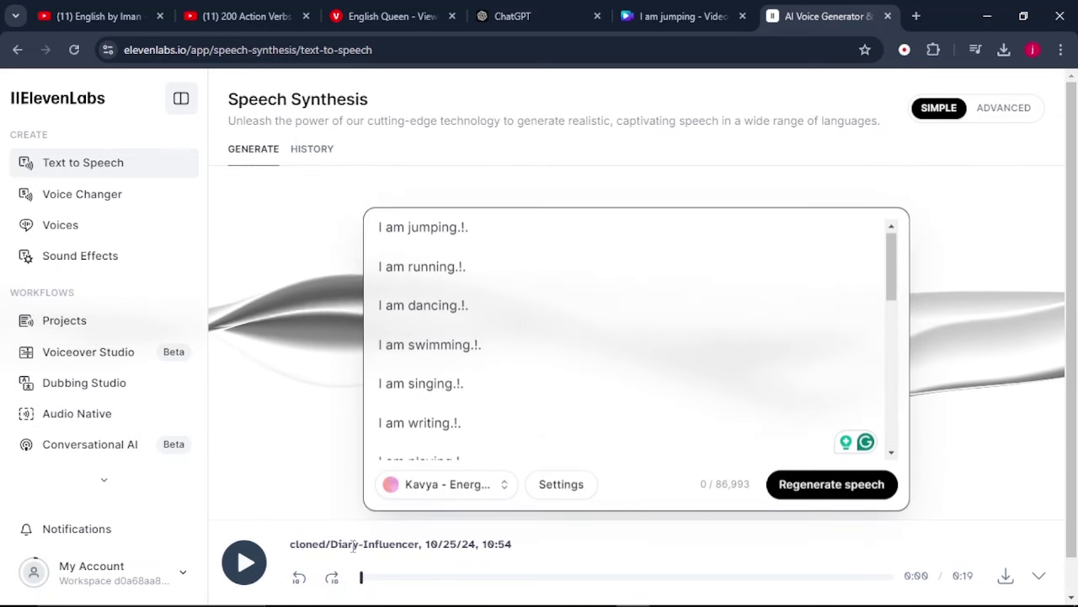
Step: Switch the narration to the Diary-Influencer voice, download the generated audio, then go to Canva Home
left_click(425, 496)
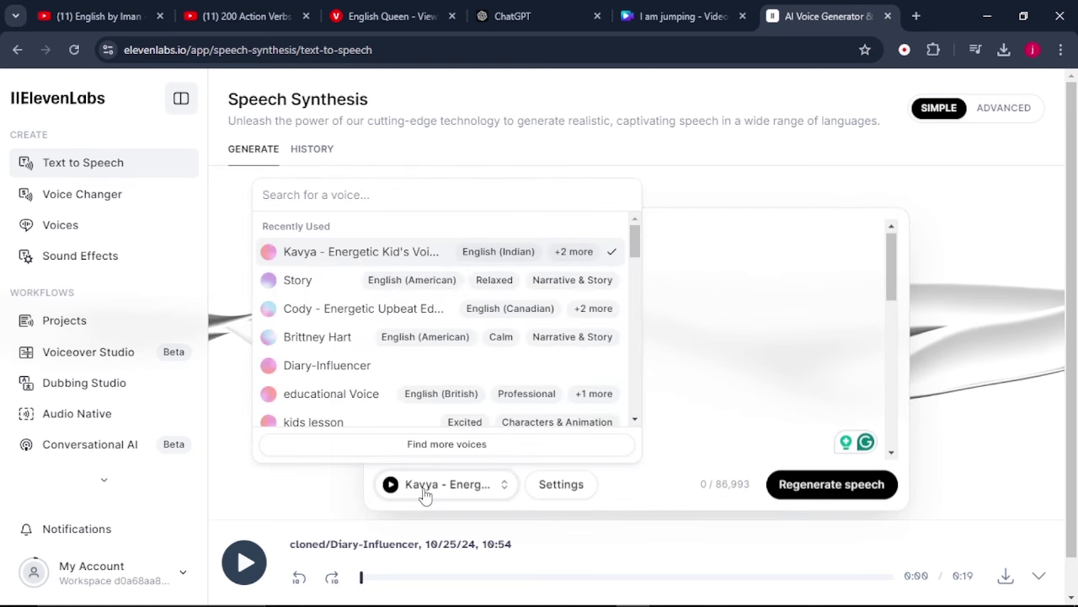
scroll(371, 380, "down", 1)
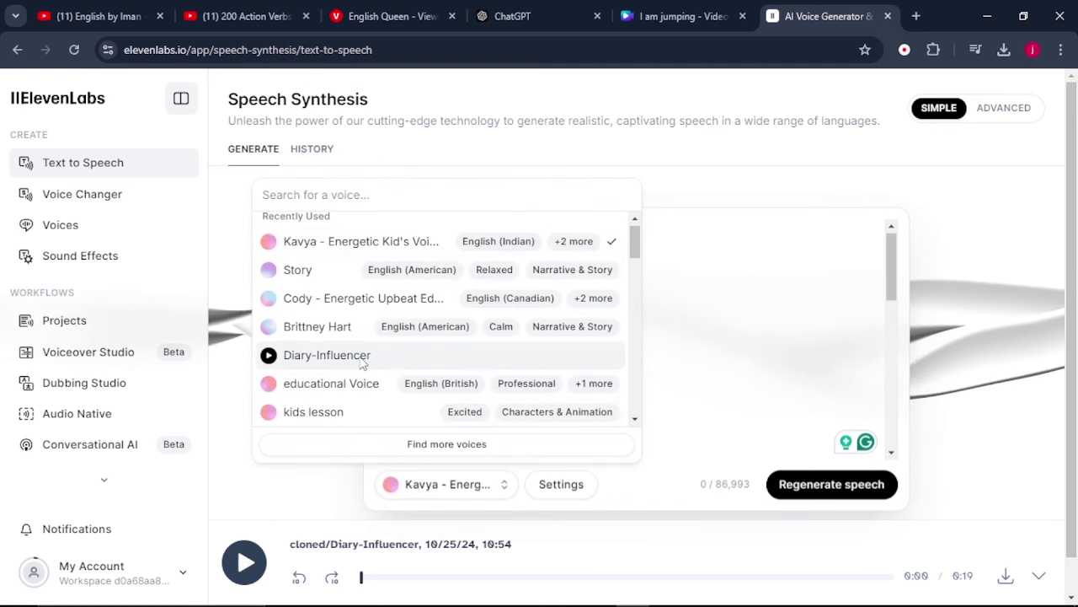
left_click(362, 360)
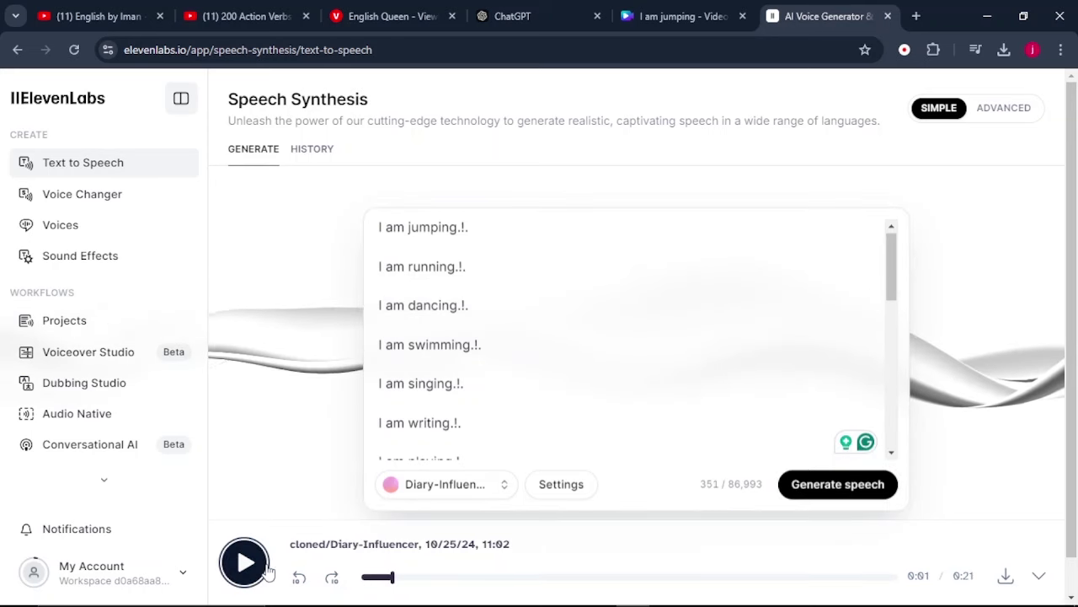
left_click(1006, 575)
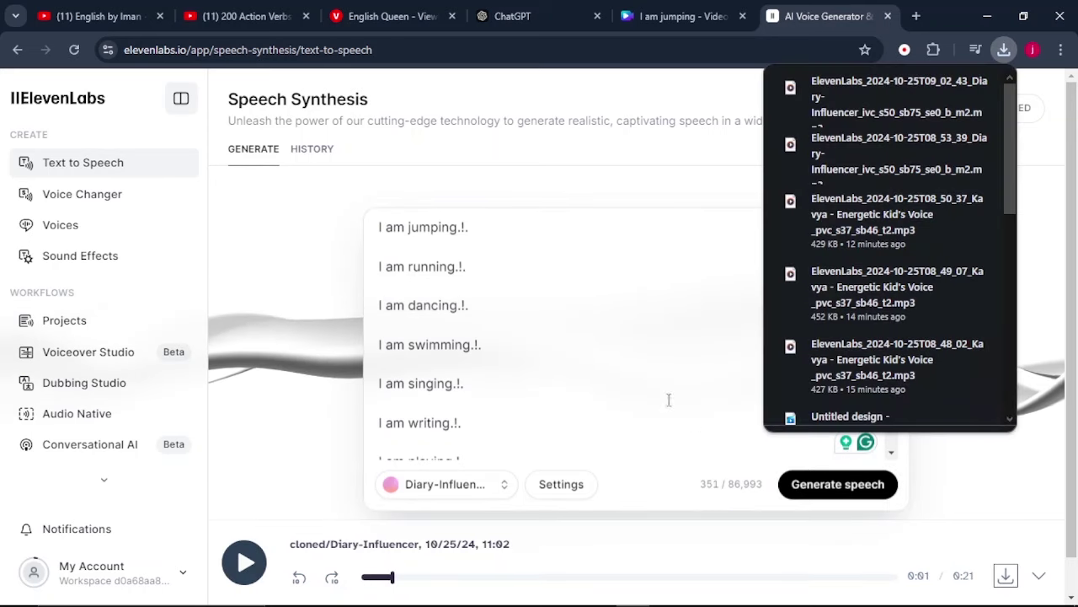
left_click(628, 359)
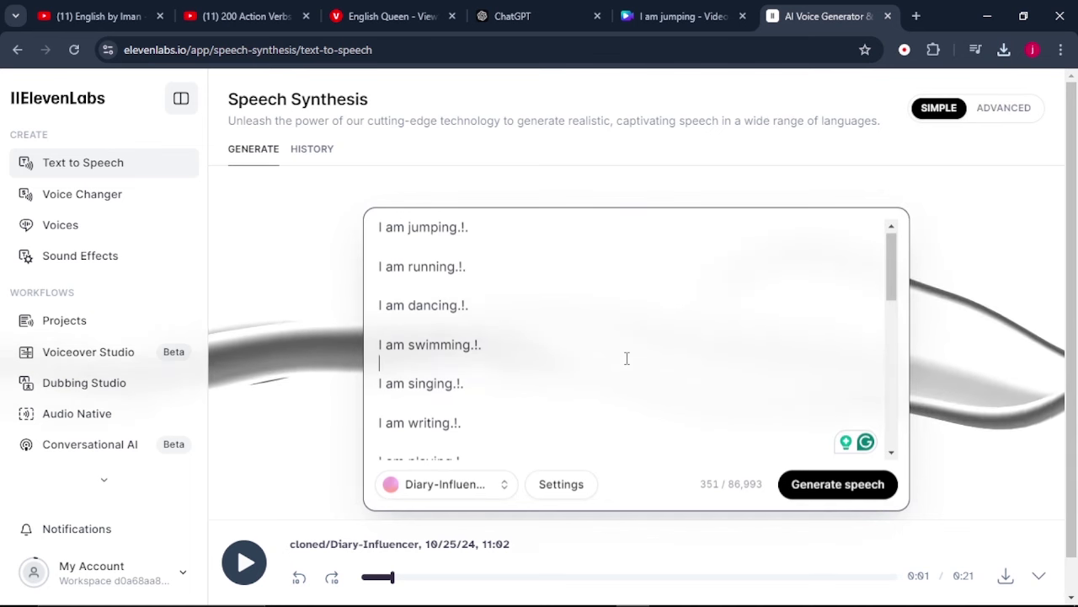
left_click(683, 16)
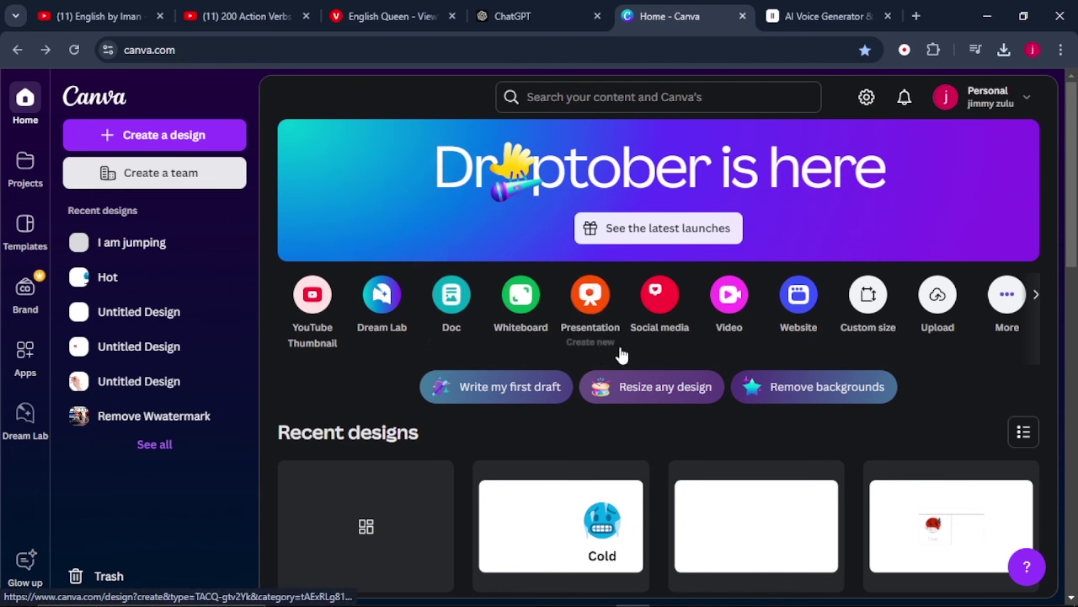
Step: Create a blank Video (1080p) design, then view the 200 Action Verbs reference video
left_click(739, 302)
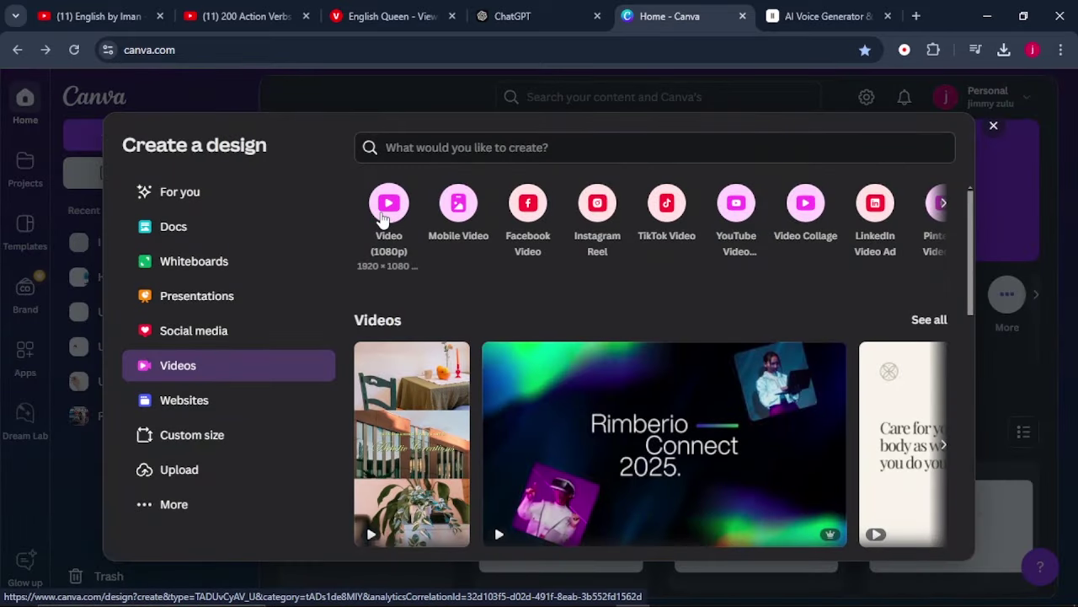
left_click(383, 218)
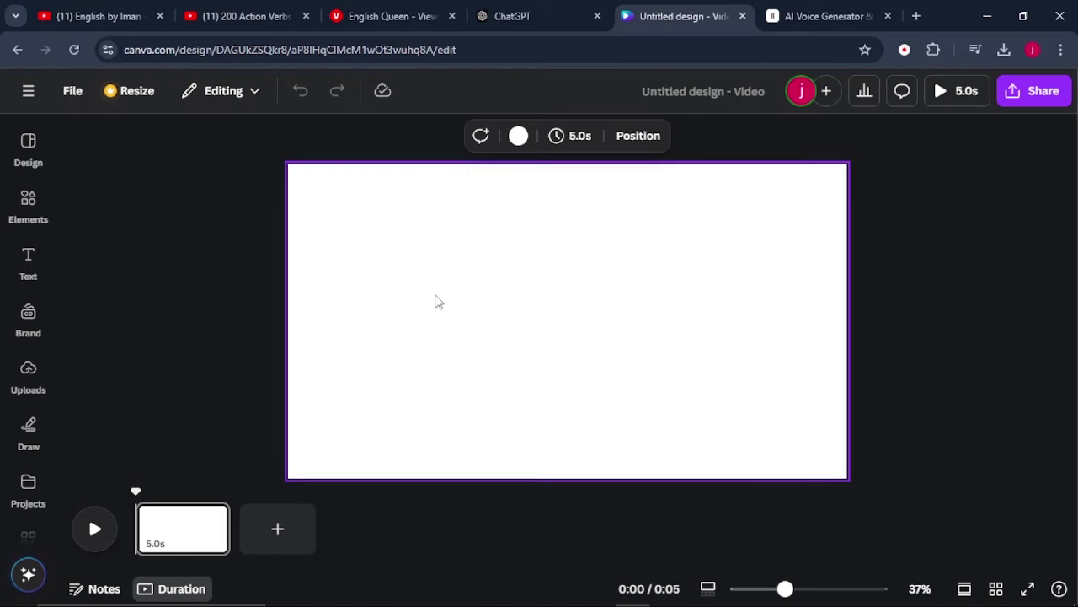
left_click(243, 15)
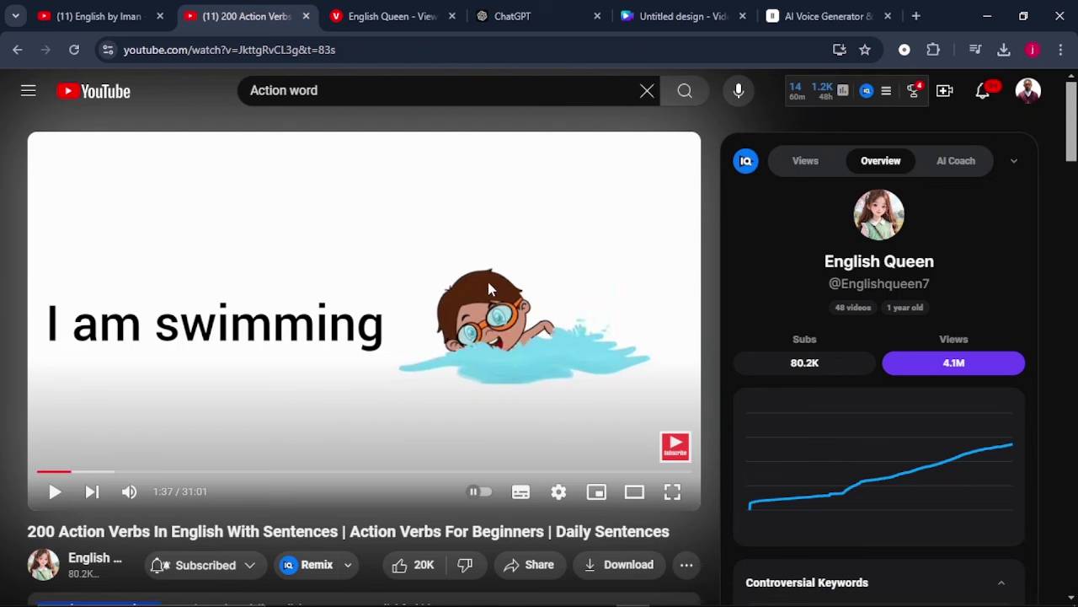
Step: Upload the ElevenLabs narration file to Canva and add it to the video's audio track
left_click(687, 19)
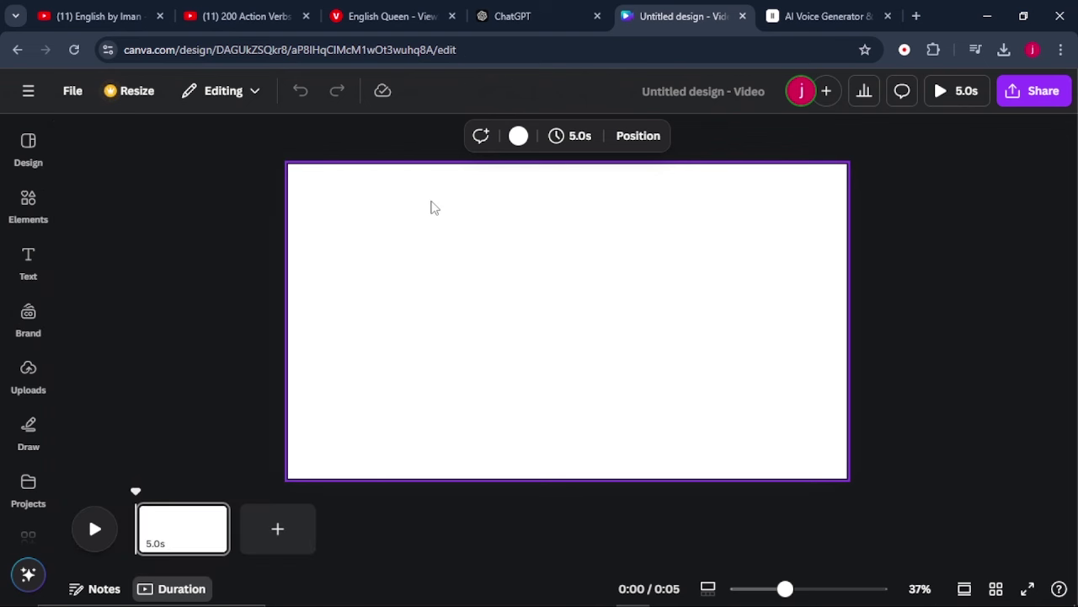
left_click_drag(434, 281, 166, 377)
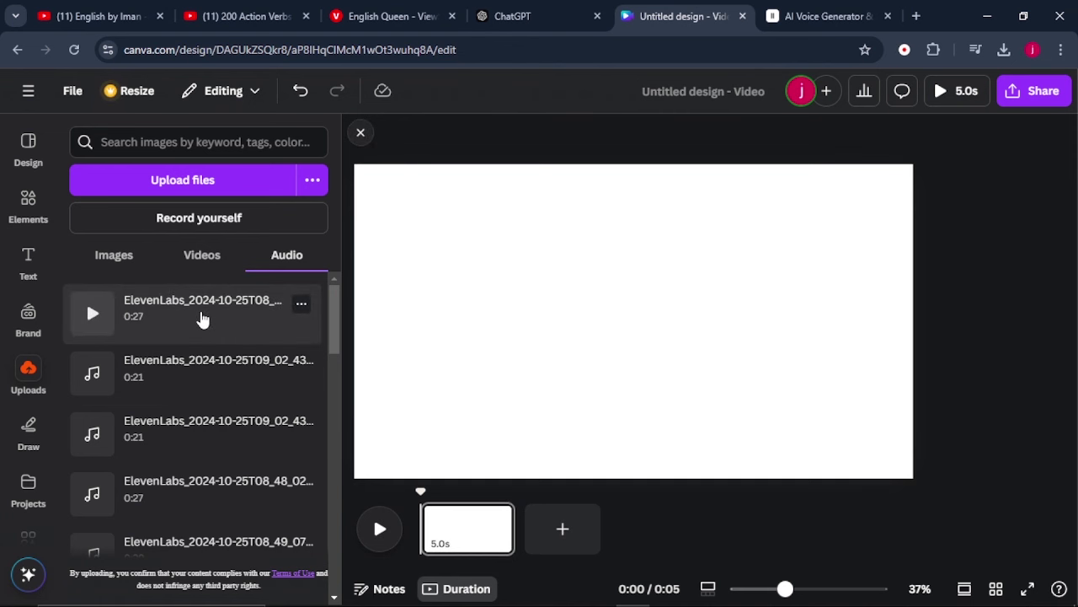
left_click(202, 319)
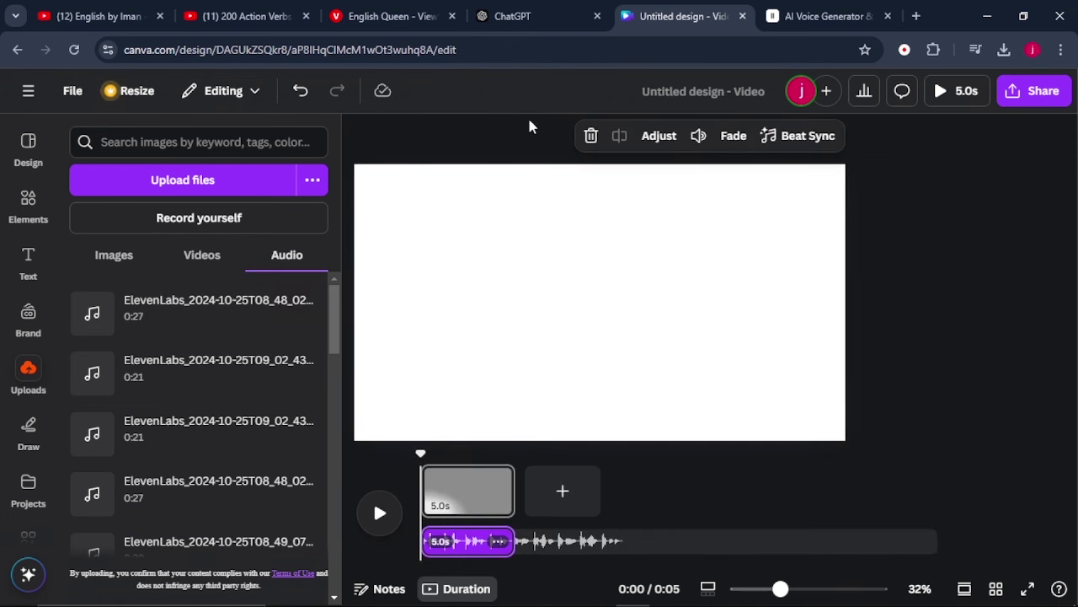
Step: Copy 'I am jumping' from the ChatGPT list and return to the Canva editor
left_click(526, 16)
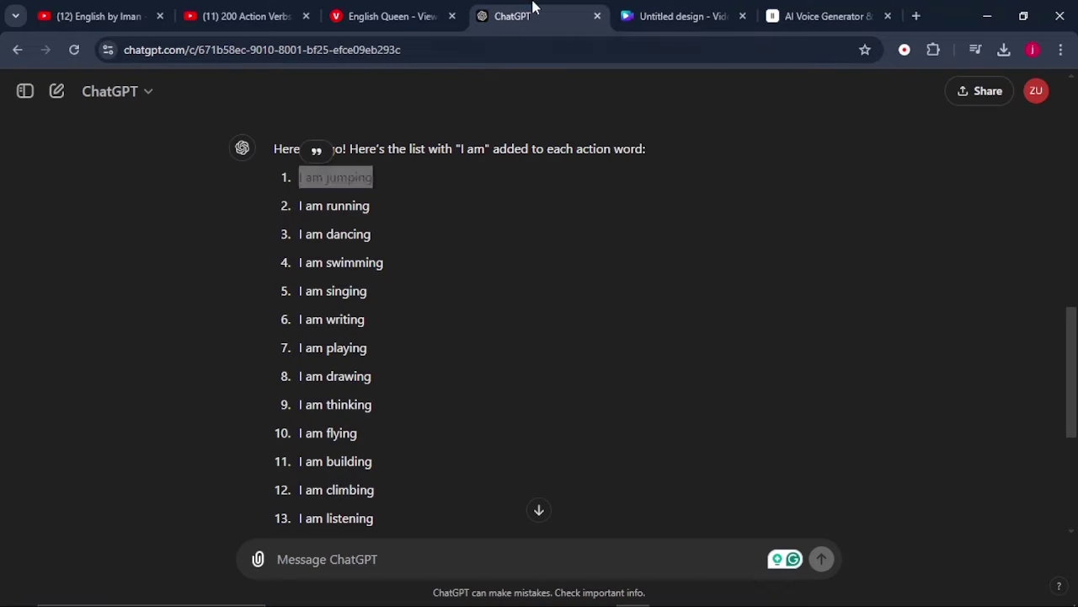
right_click(334, 182)
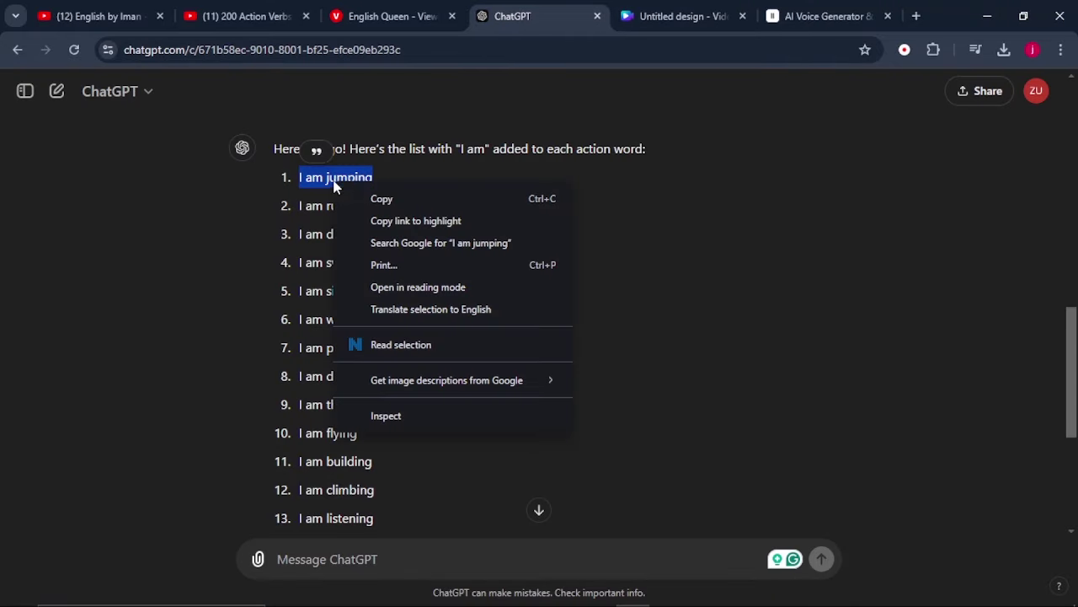
left_click(374, 200)
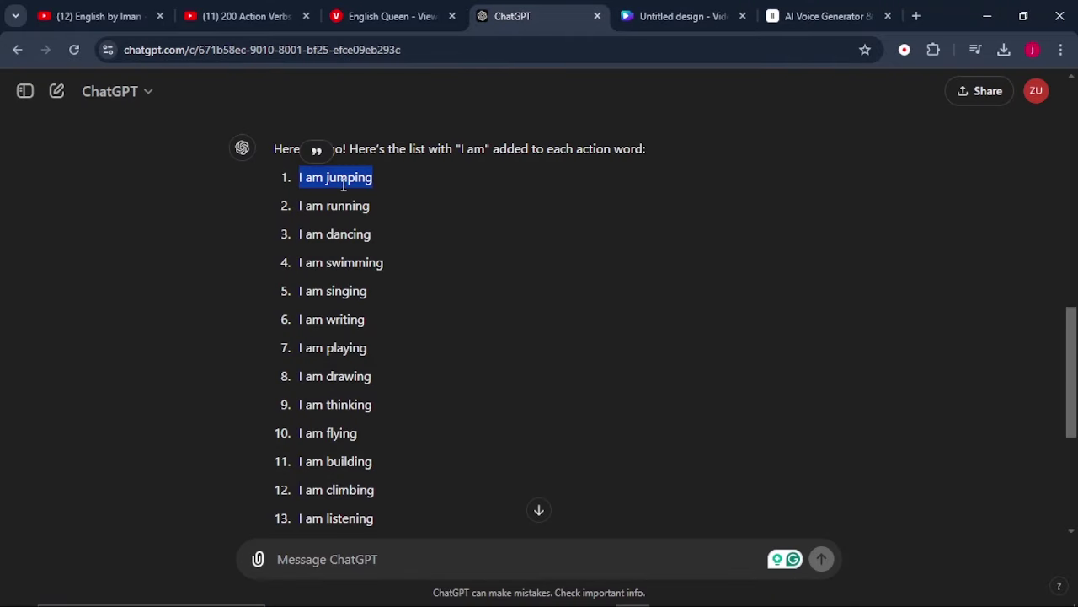
left_click(672, 17)
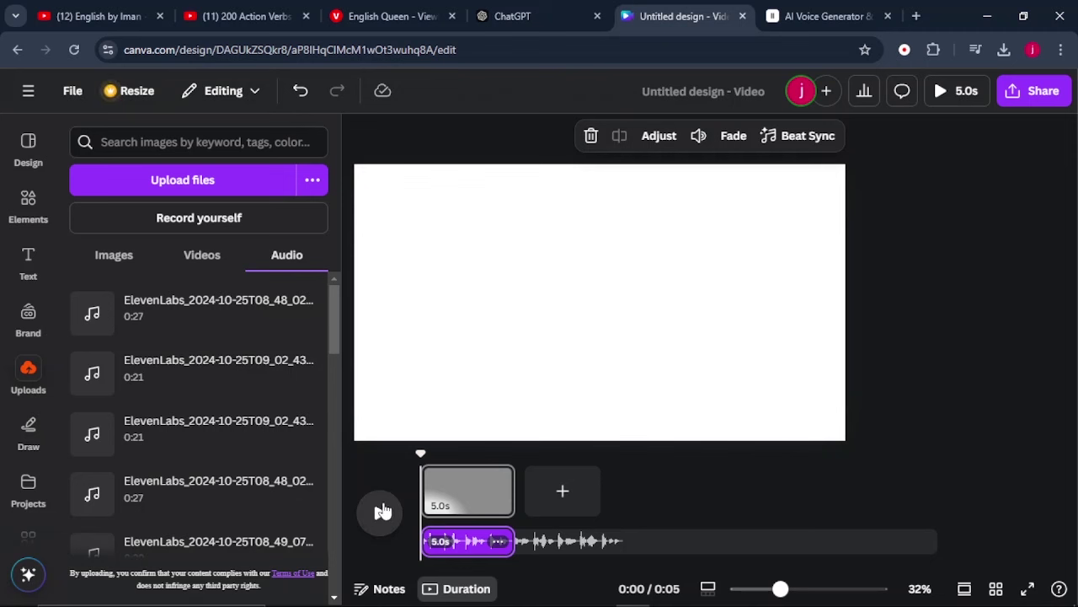
Step: Nudge the narration's timing, add a second 5-second page, and move the narration clip under page 2
left_click(439, 497)
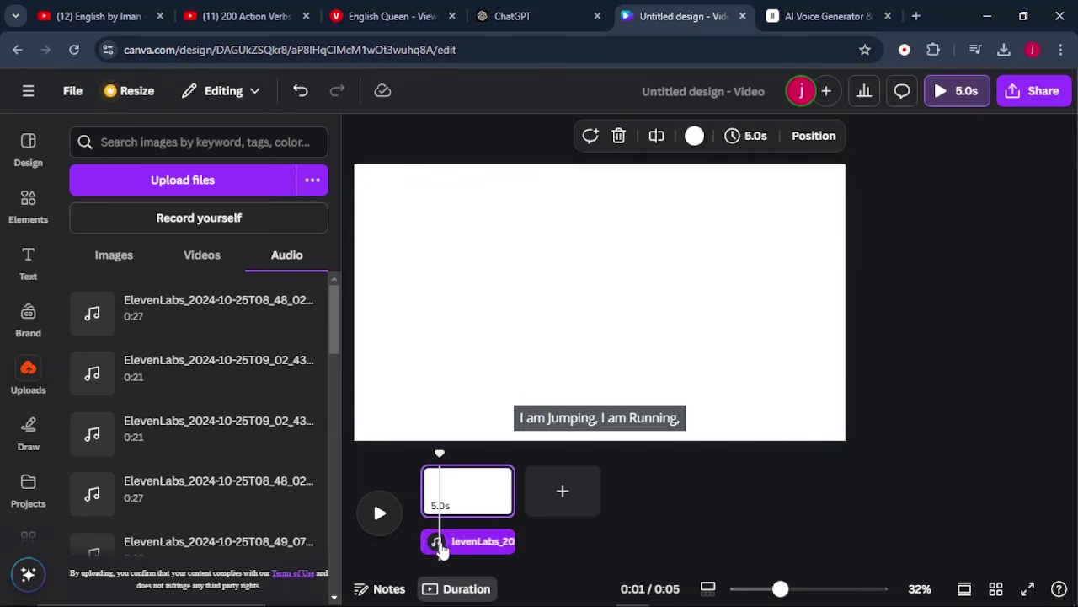
left_click_drag(441, 541, 461, 542)
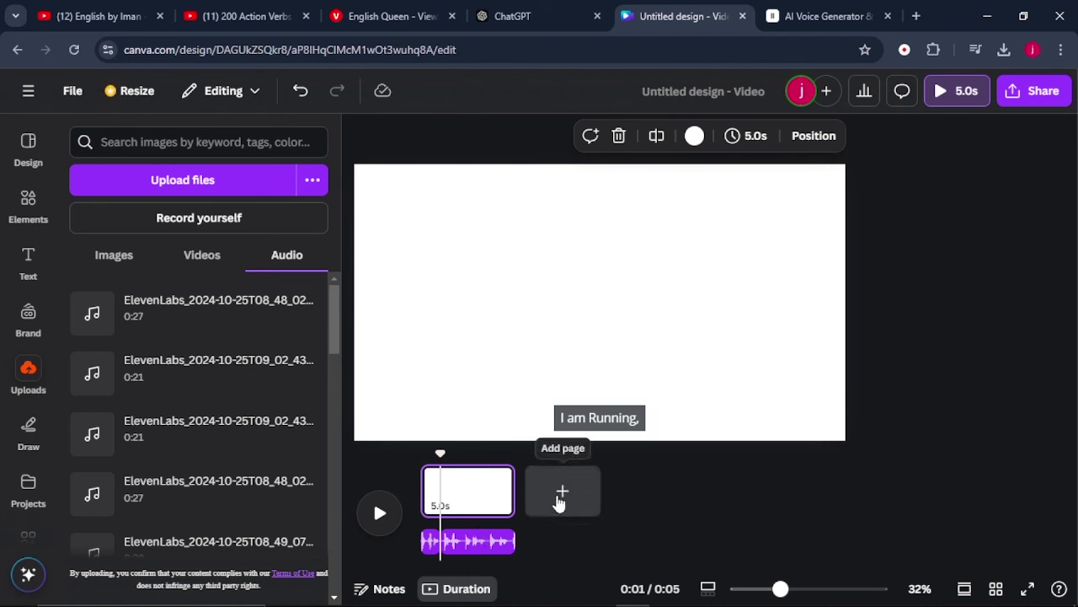
left_click(559, 497)
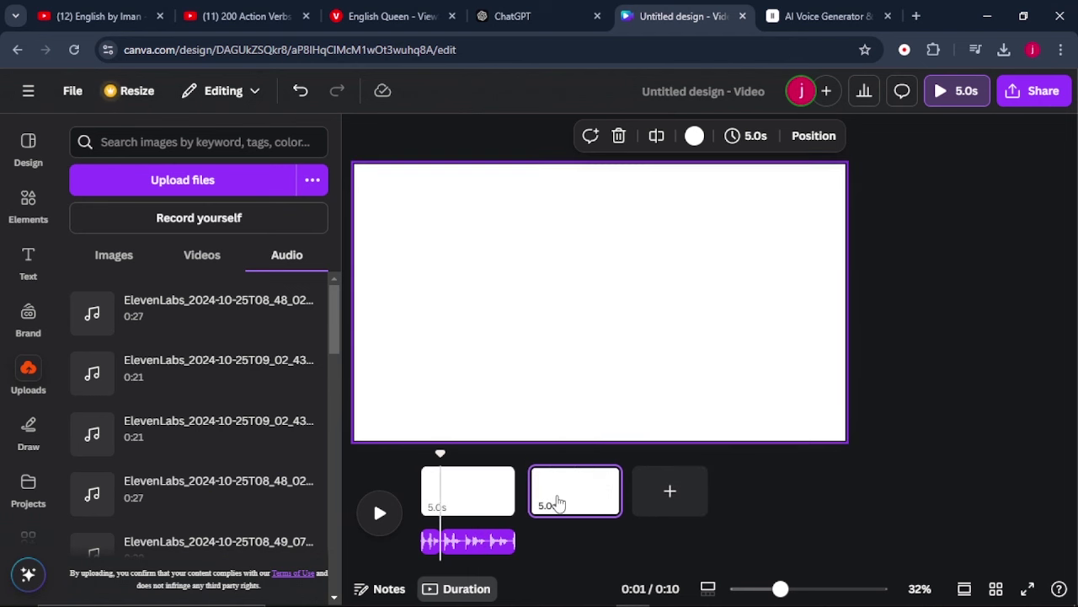
left_click(482, 544)
left_click_drag(482, 544, 563, 540)
Step: Search Elements graphics for 'jumping' and add the jumping boy to page 1
left_click(453, 506)
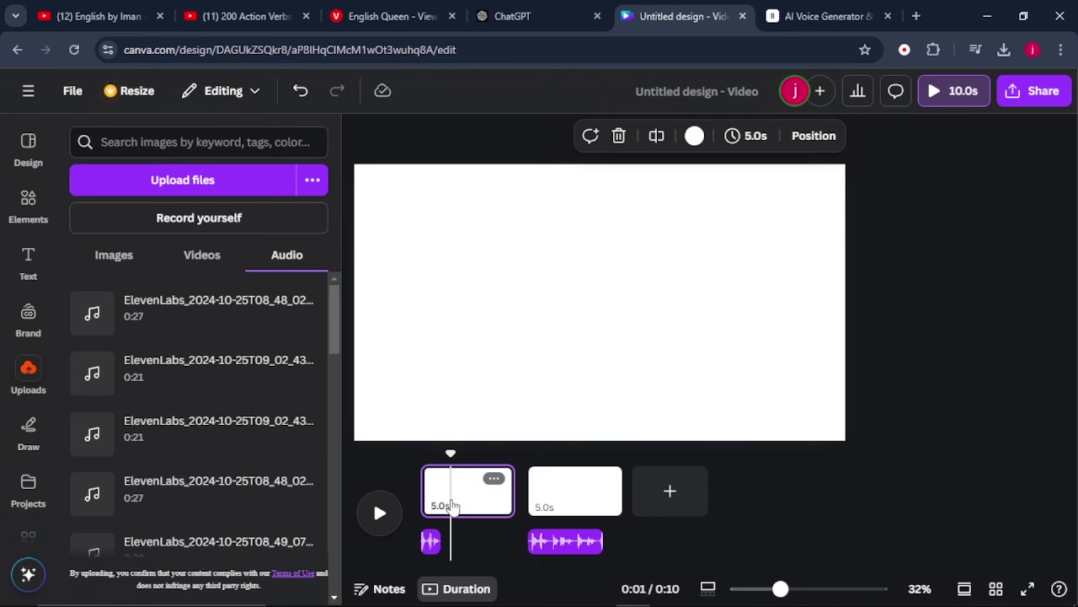
left_click(24, 211)
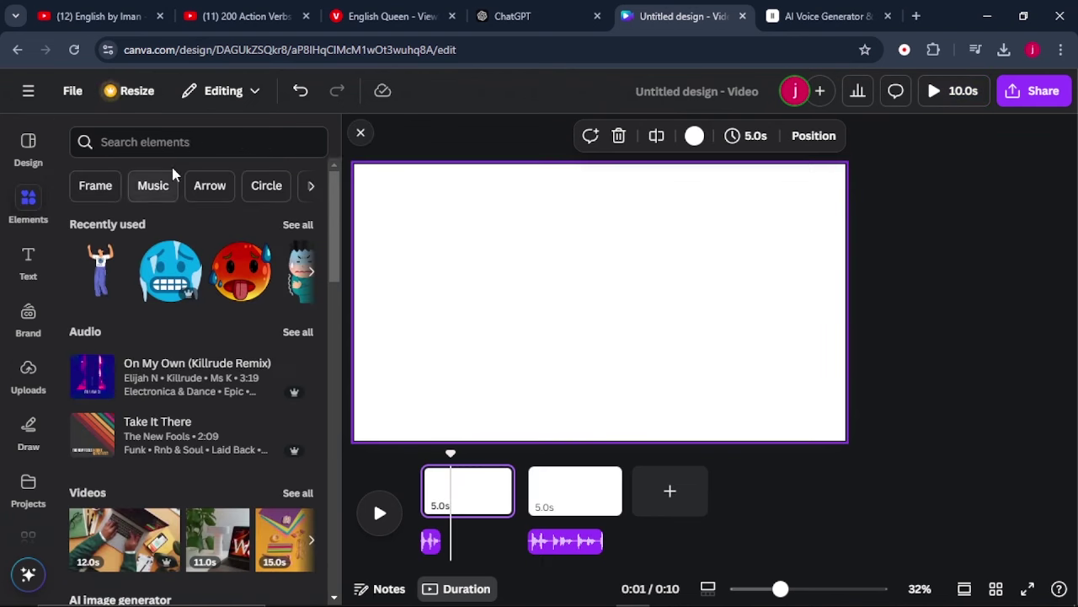
right_click(197, 143)
left_click(112, 212)
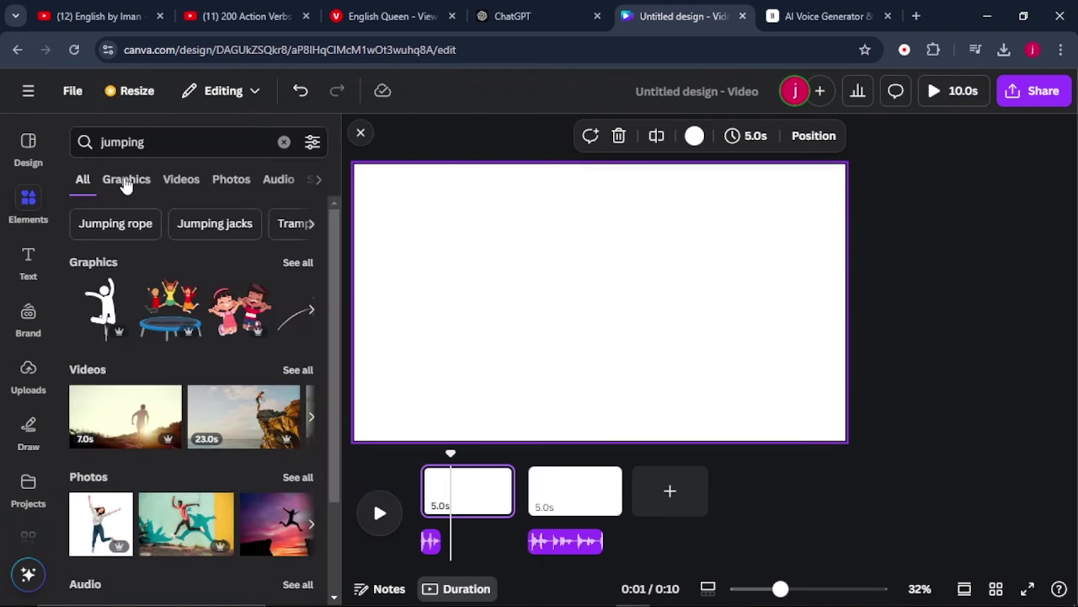
left_click(111, 184)
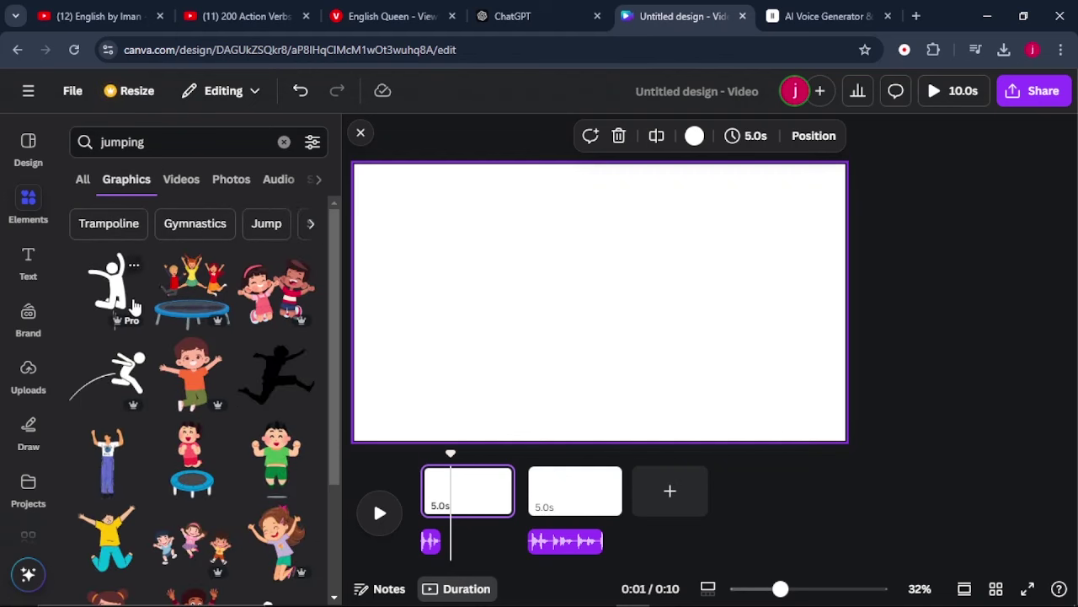
scroll(131, 350, "down", 1)
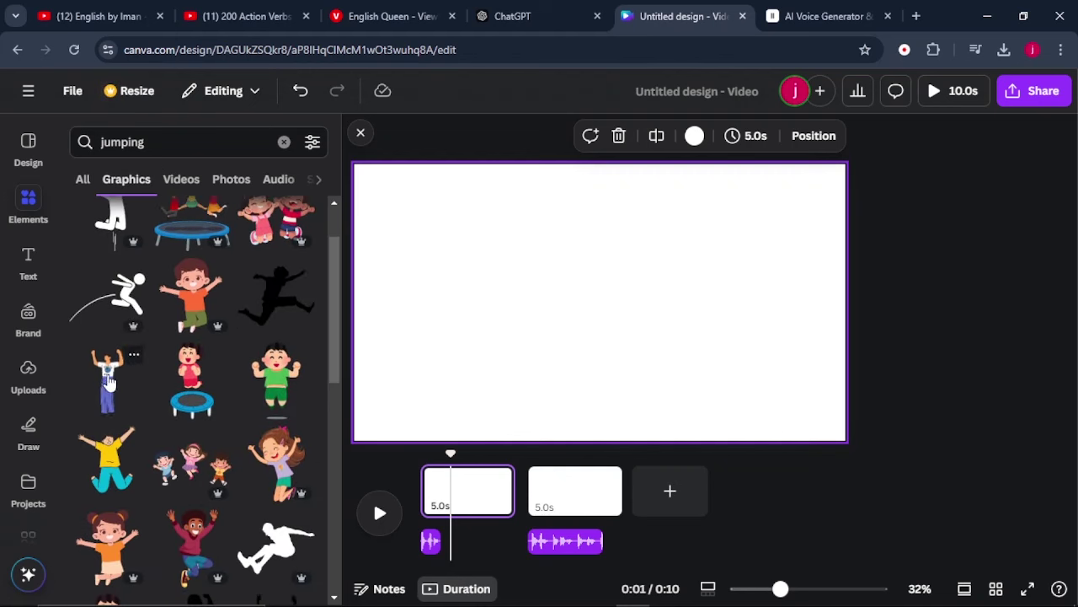
scroll(108, 379, "down", 2)
scroll(108, 383, "down", 5)
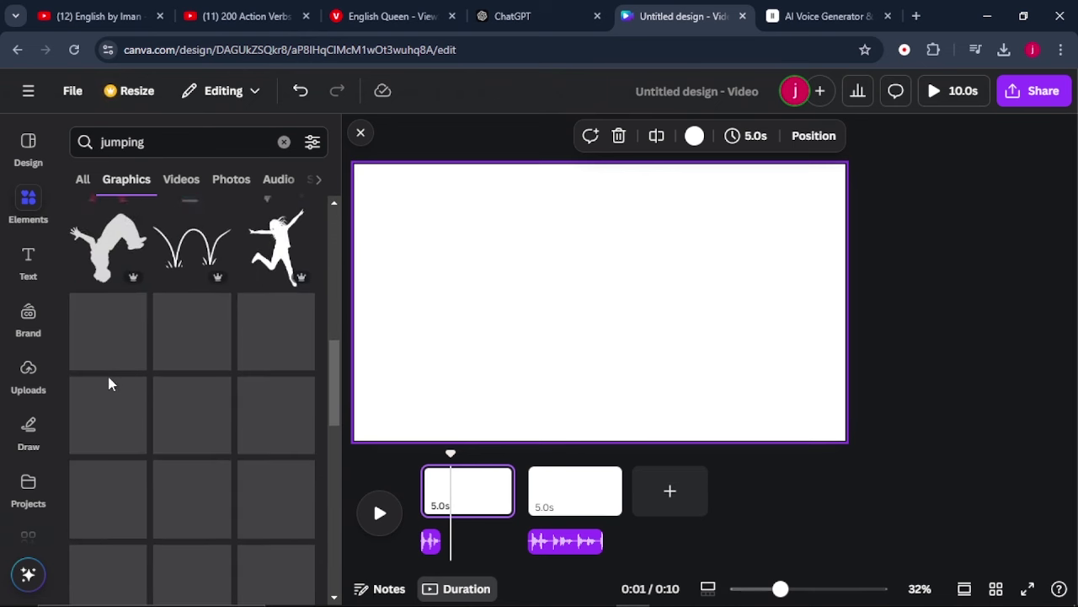
scroll(108, 383, "down", 3)
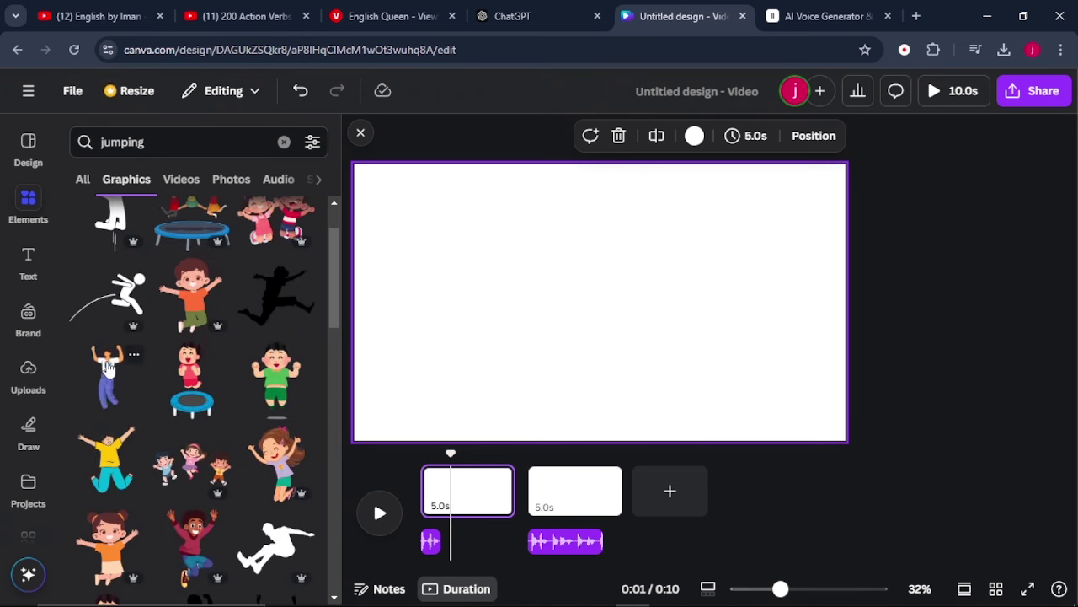
left_click(107, 375)
Step: Flip the boy horizontally, move it to the top-left, and enlarge it to full page height
left_click(640, 136)
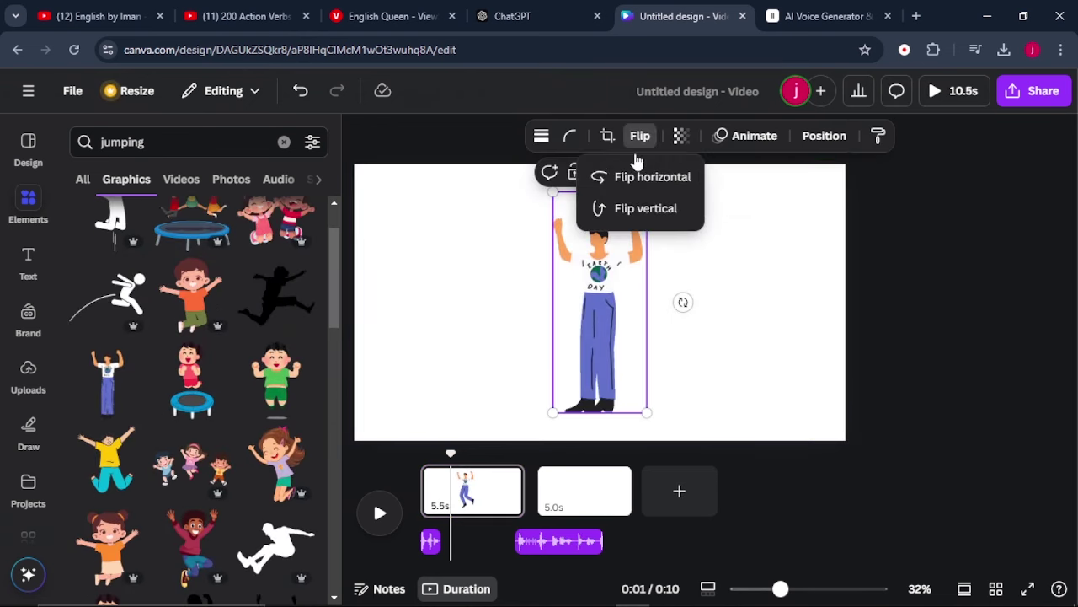
left_click(637, 187)
left_click_drag(617, 285, 439, 267)
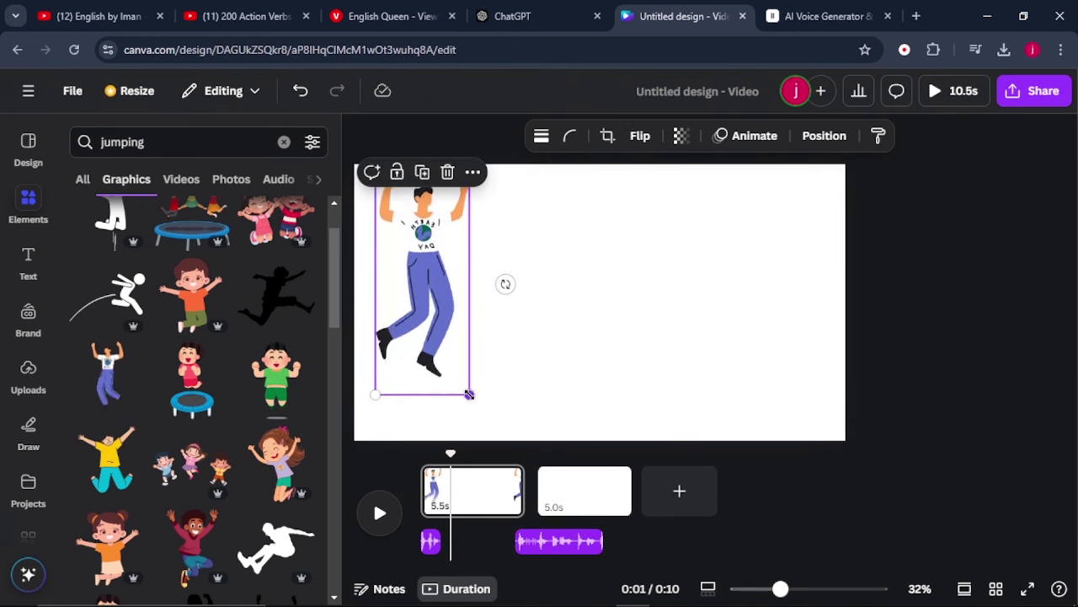
left_click_drag(470, 394, 494, 441)
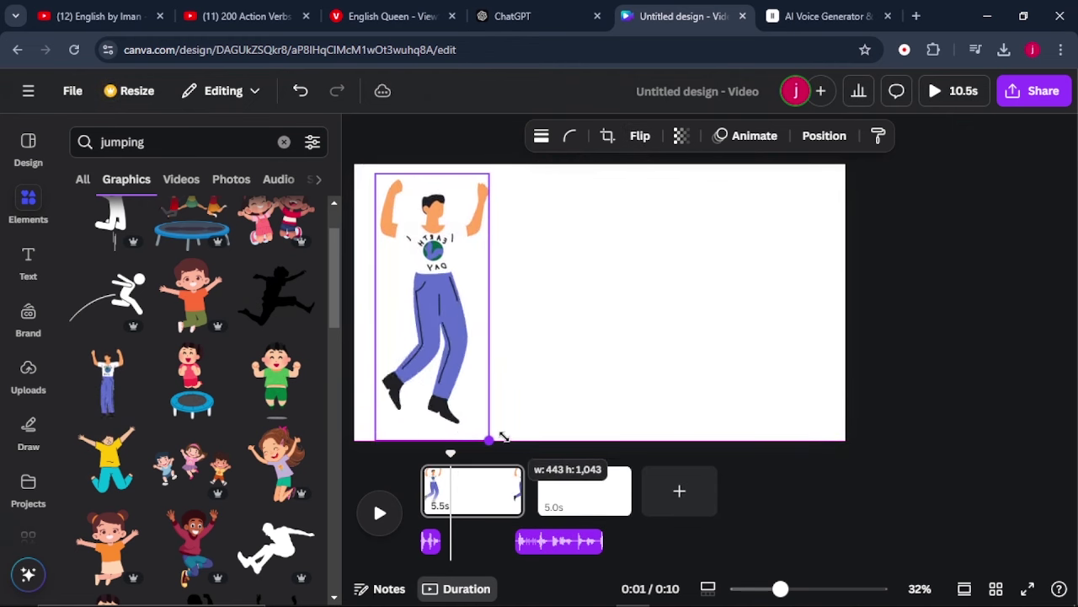
Step: Add a heading to page 1 and paste 'I am jumping' into it
left_click(556, 323)
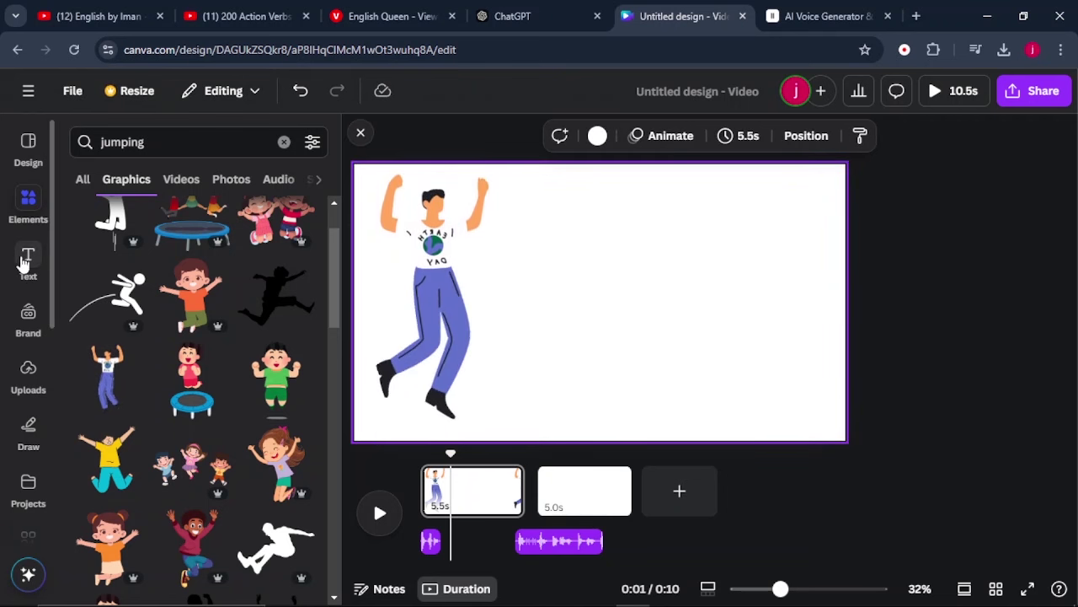
left_click(29, 261)
left_click(188, 383)
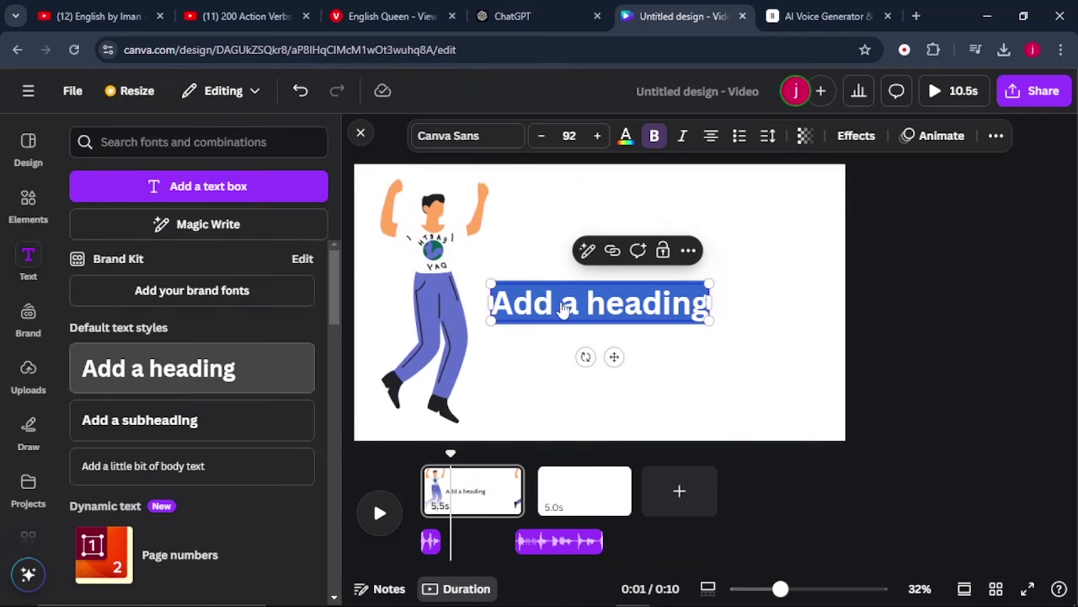
right_click(563, 305)
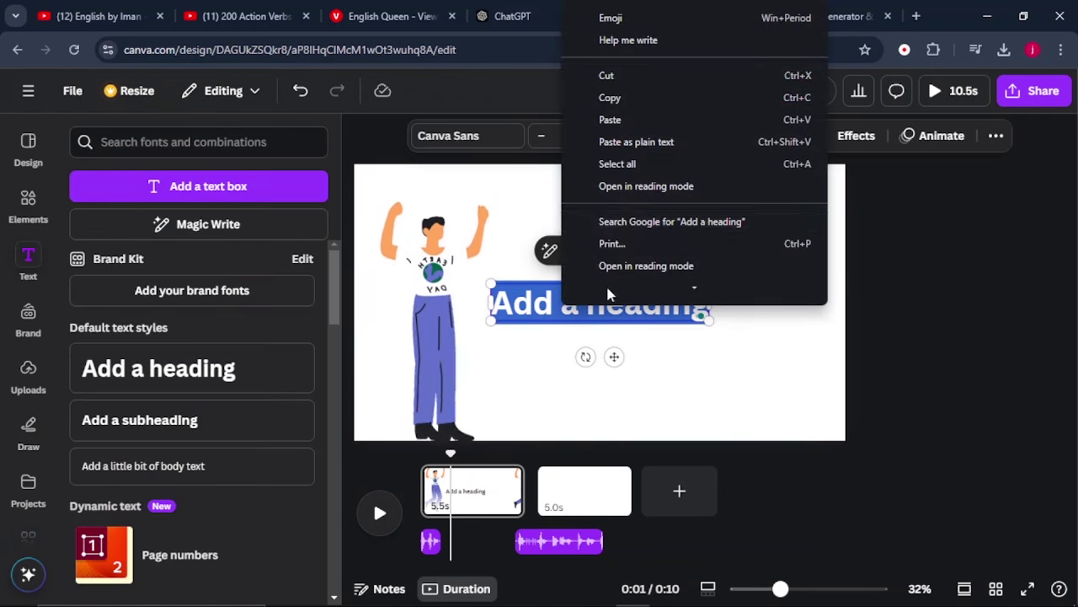
left_click(624, 139)
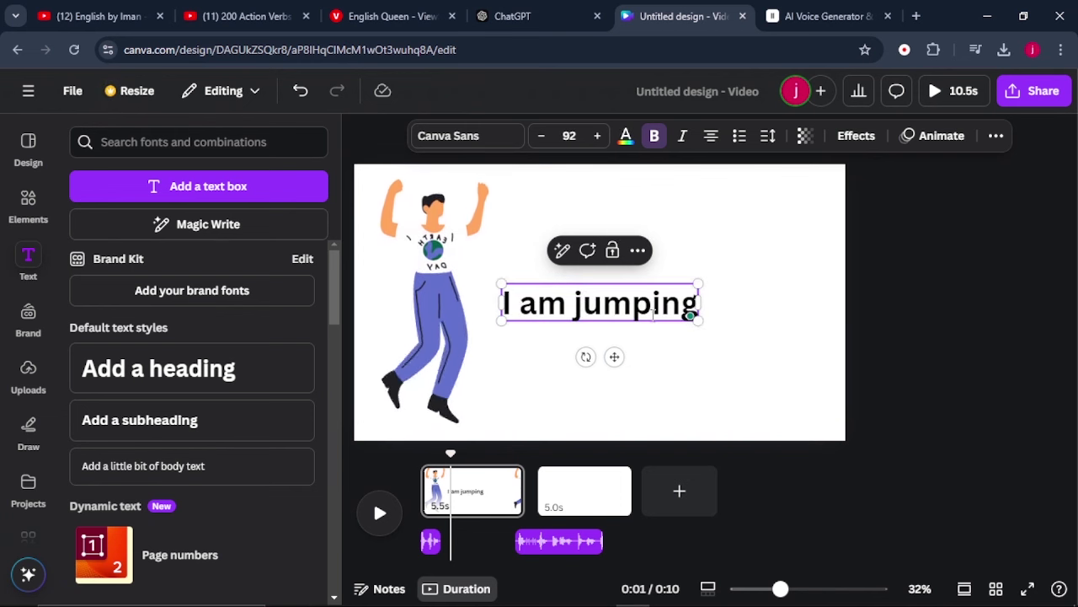
Step: Set the heading font to Roboto, enlarge it, and position it beside the boy
left_click(485, 143)
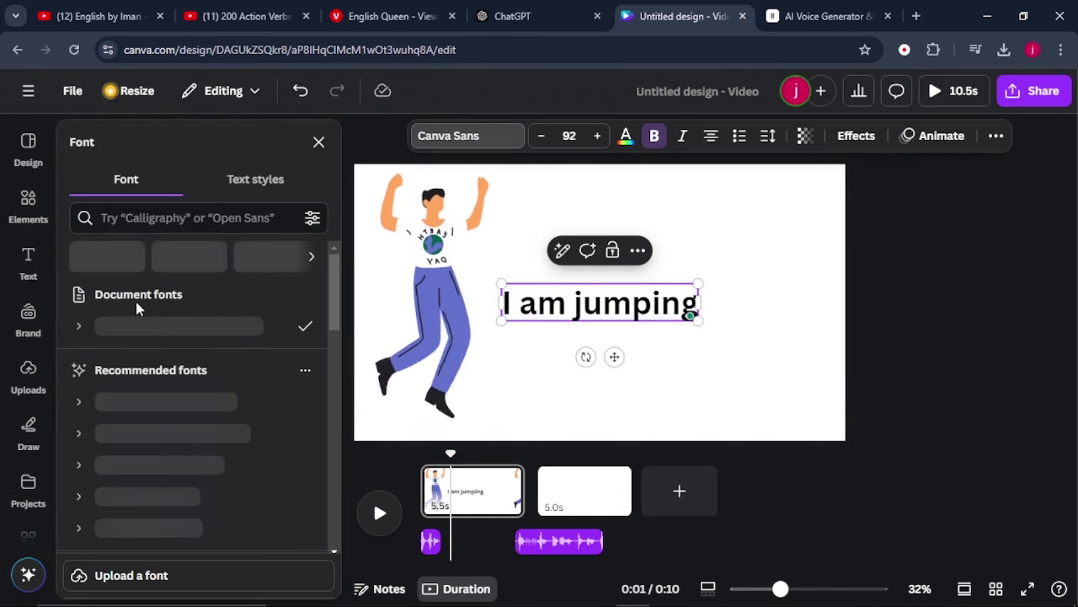
scroll(143, 400, "down", 5)
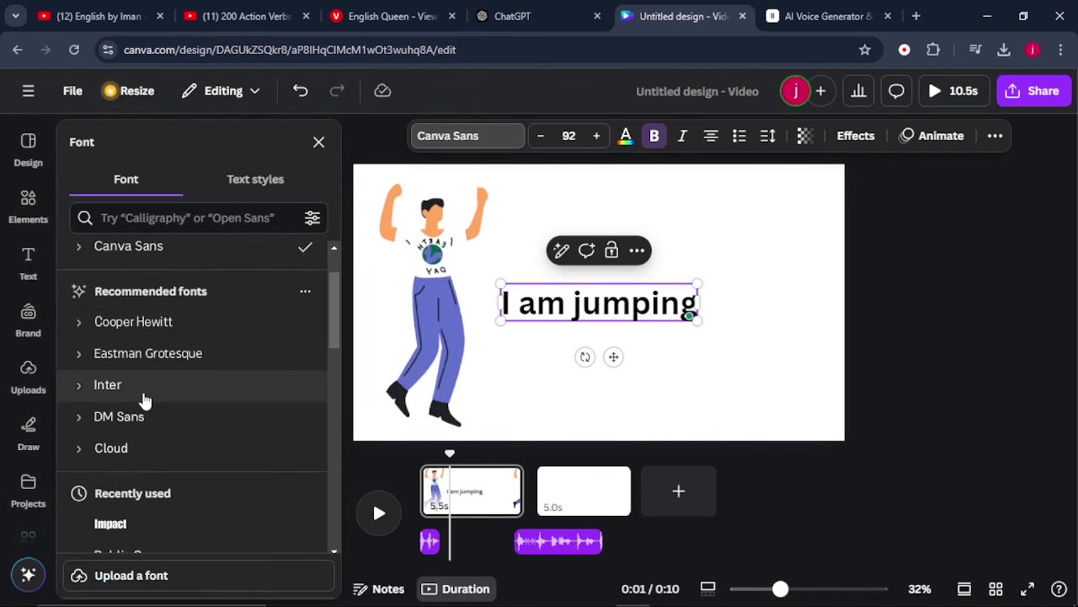
left_click(143, 406)
left_click_drag(696, 321, 818, 424)
left_click_drag(679, 329, 660, 317)
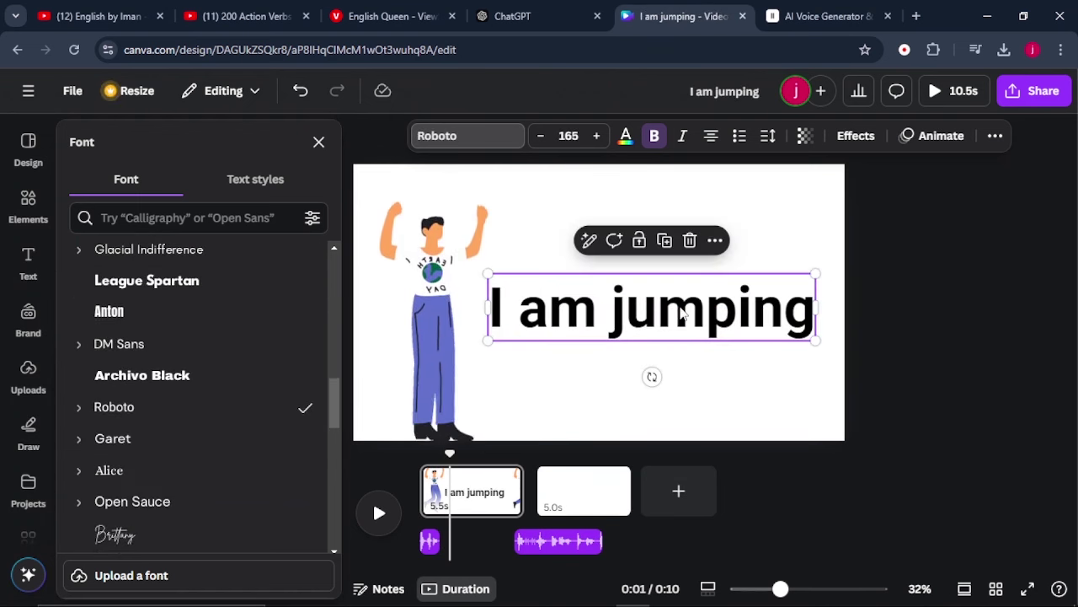
Step: Apply a Typewriter animation to the heading, increase its speed, and set it to play on enter
left_click(931, 136)
scroll(180, 402, "down", 1)
scroll(180, 401, "down", 8)
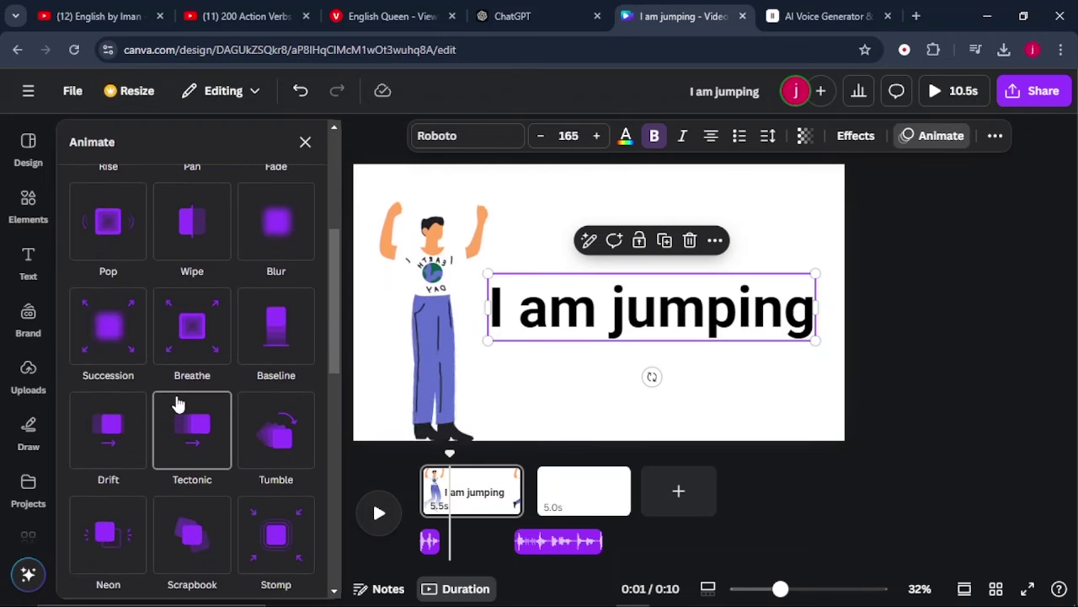
left_click(111, 436)
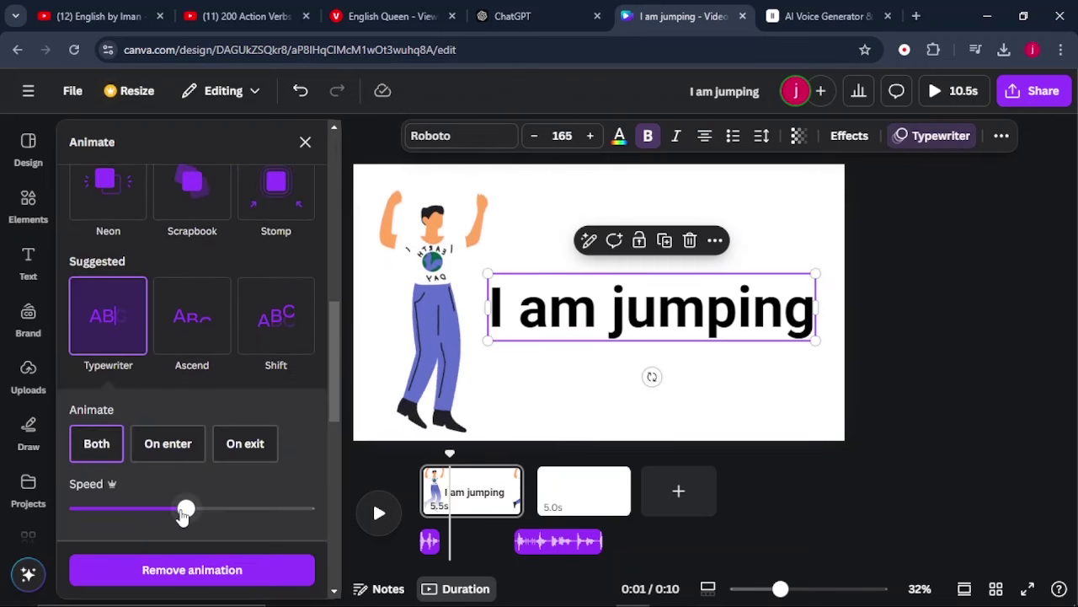
left_click_drag(187, 509, 213, 511)
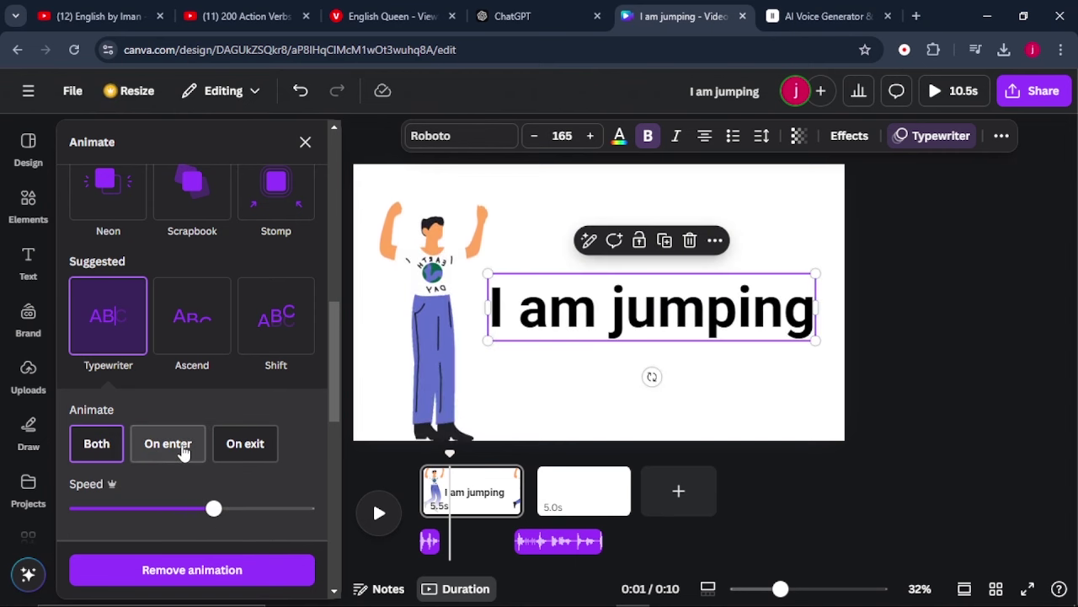
left_click(168, 444)
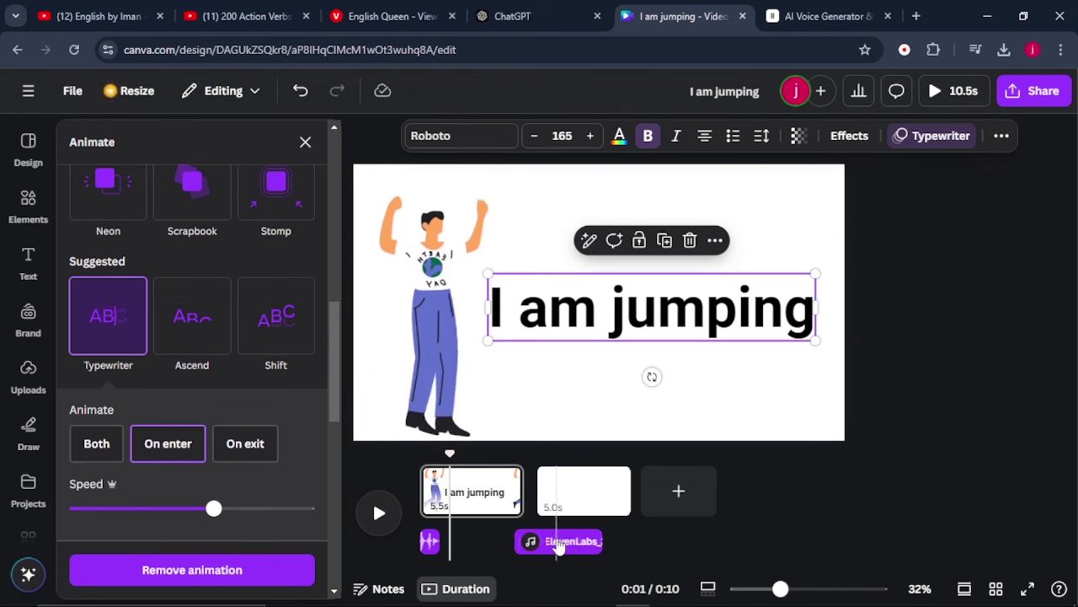
Step: Split the narration where 'I am Dancing' starts, add a third page, and move that piece under it
left_click_drag(559, 546, 566, 542)
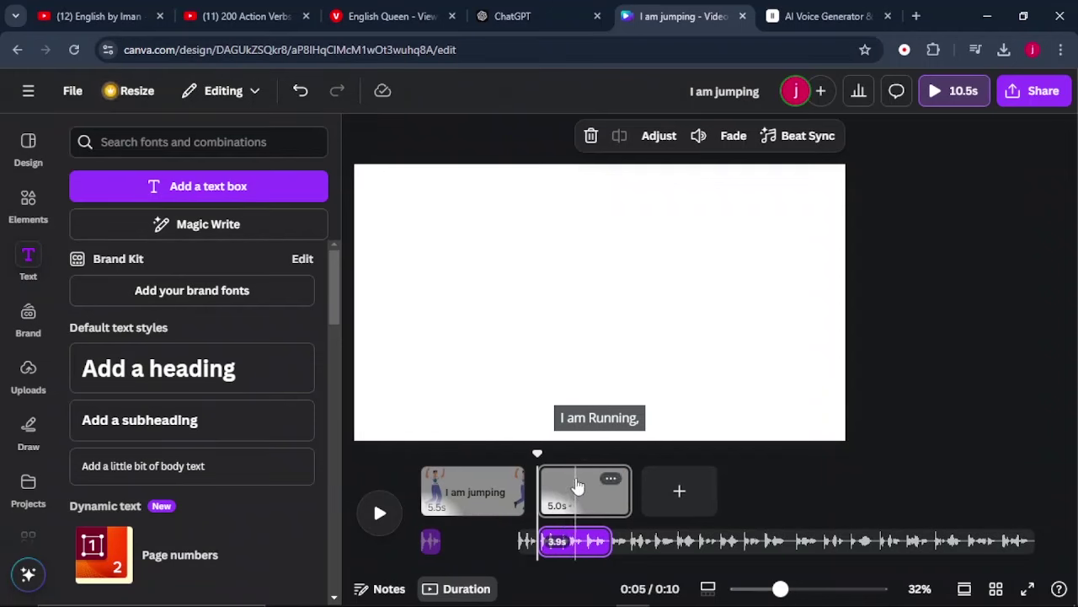
left_click_drag(538, 453, 558, 453)
right_click(561, 546)
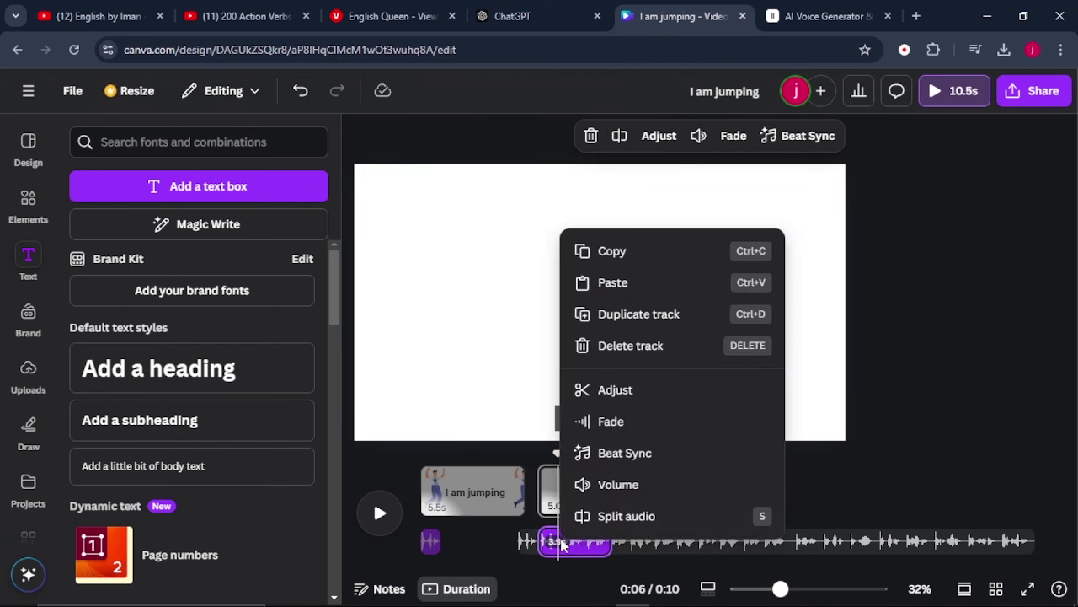
left_click(592, 514)
left_click(681, 493)
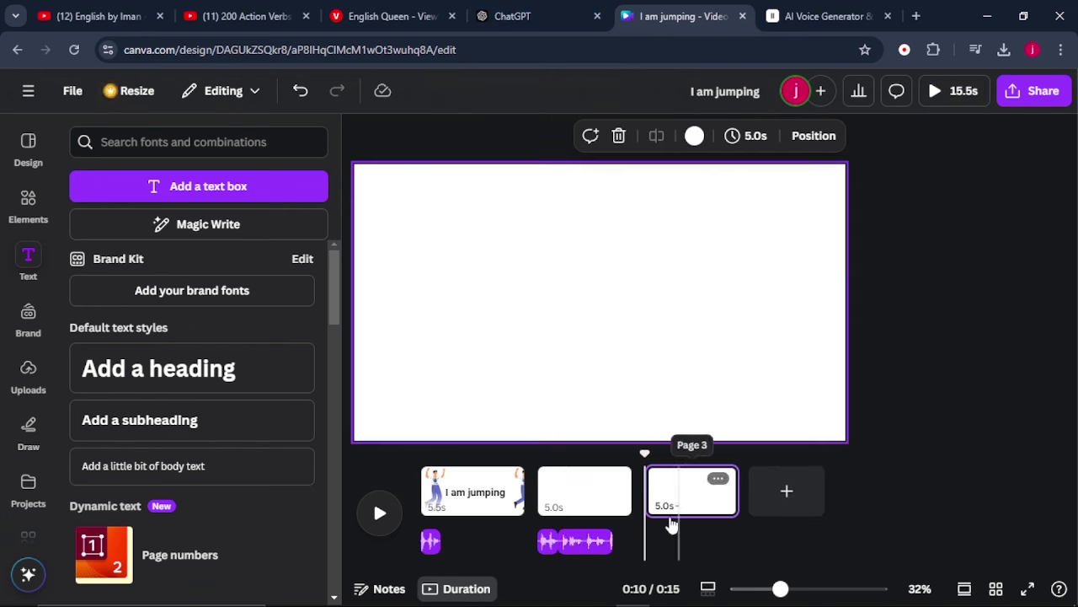
left_click_drag(573, 542, 687, 544)
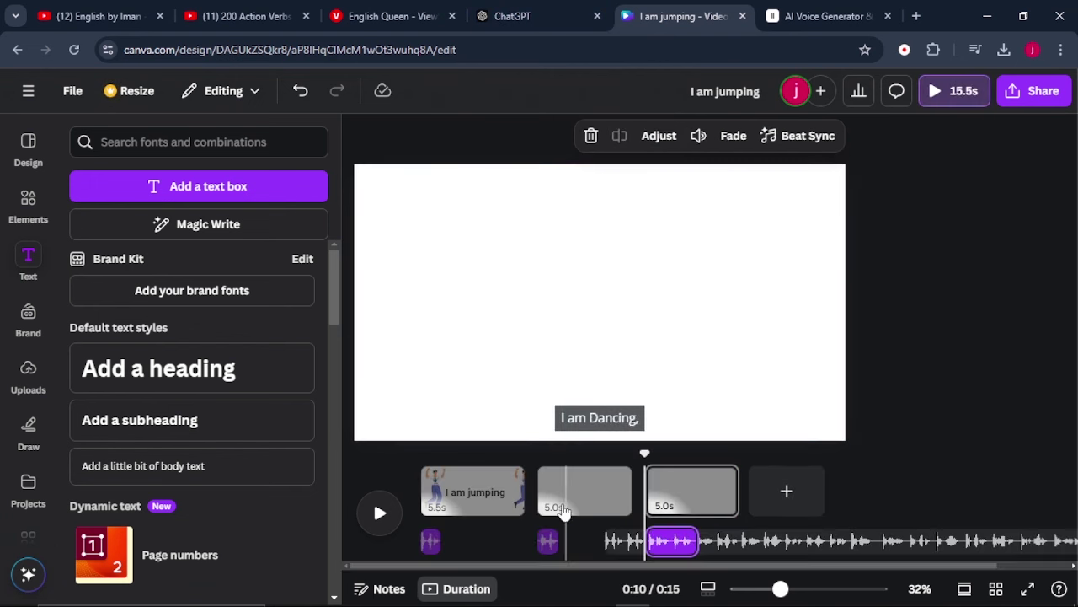
Step: Copy the line 'I am running' from the ChatGPT phrase list
left_click(534, 14)
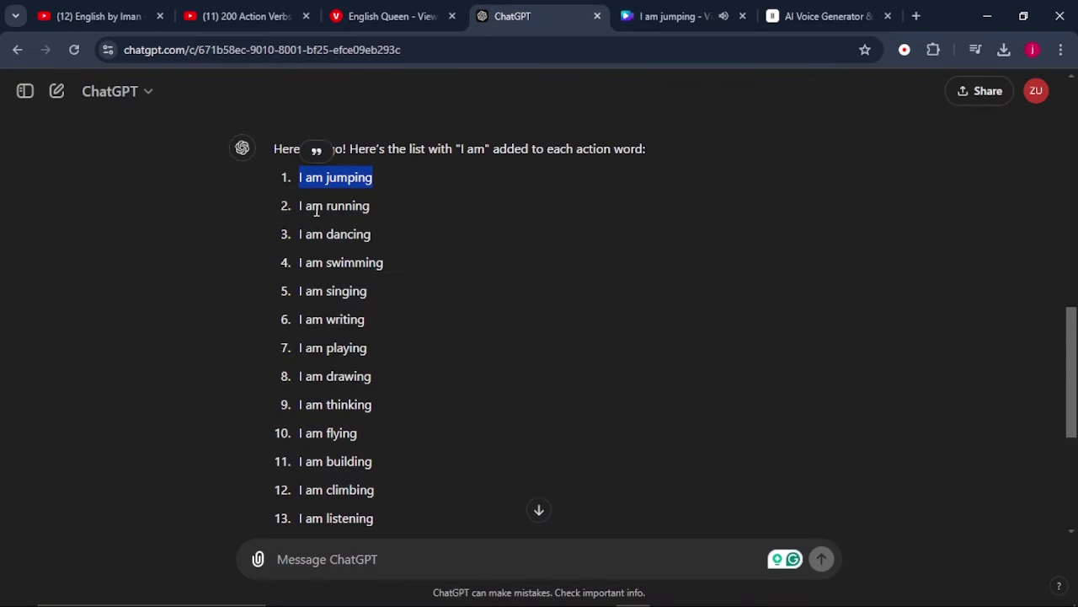
left_click_drag(293, 210, 373, 211)
right_click(373, 210)
left_click(409, 221)
Step: Search Elements graphics for 'running' and add the pink-shirt runner to page 2
left_click(685, 11)
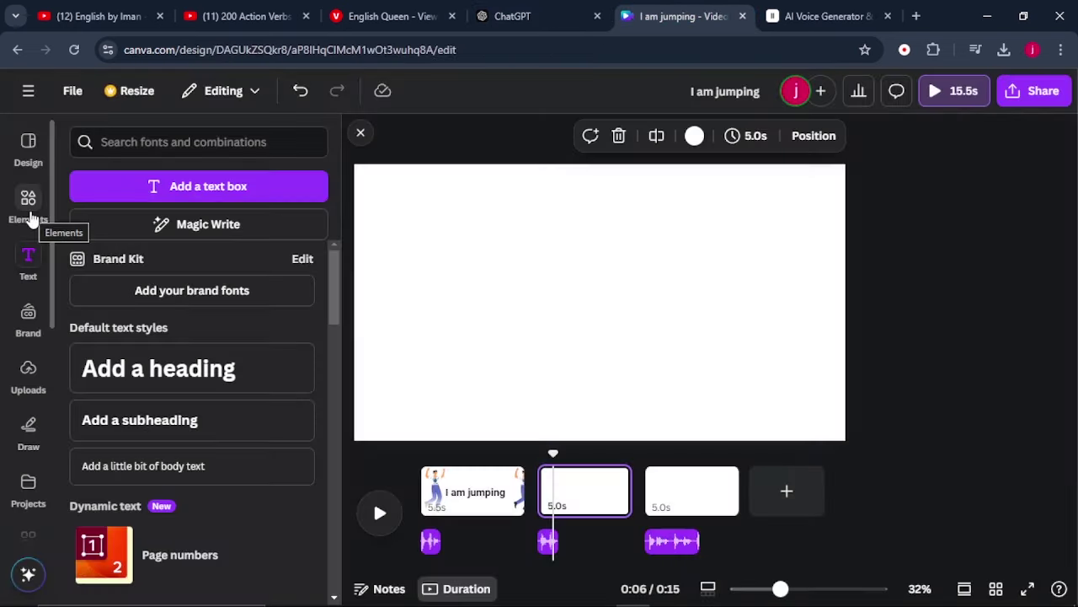
left_click(29, 202)
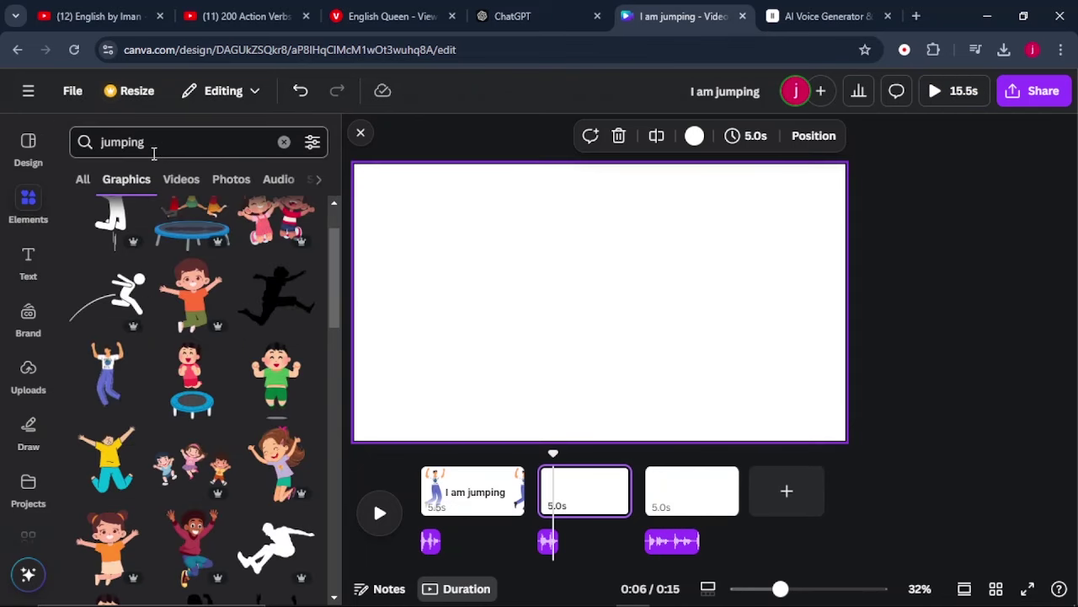
left_click(282, 141)
type("running")
key("Return")
left_click(135, 181)
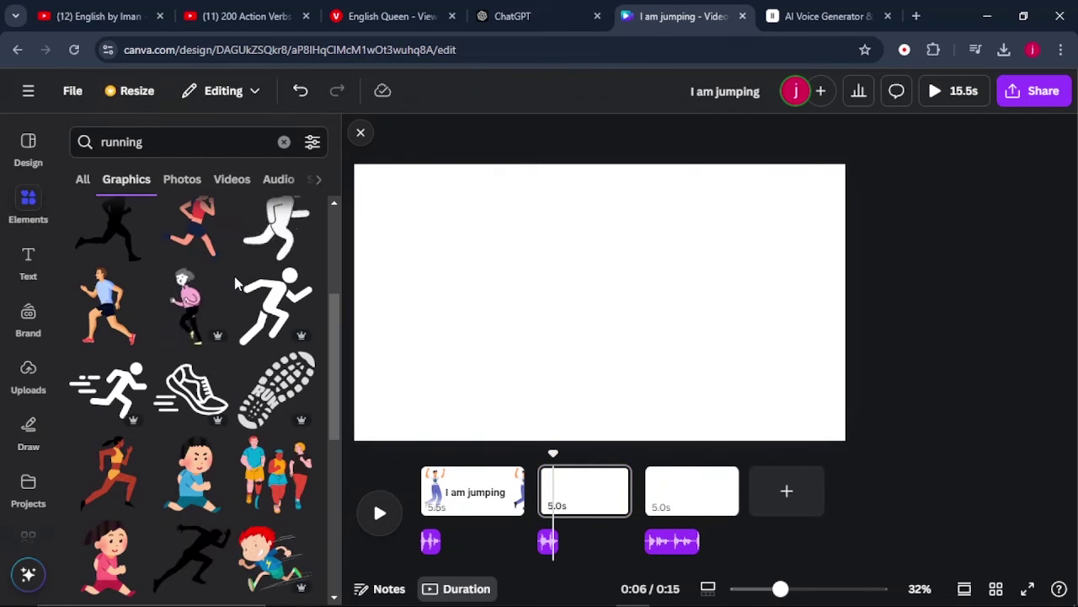
scroll(235, 283, "down", 4)
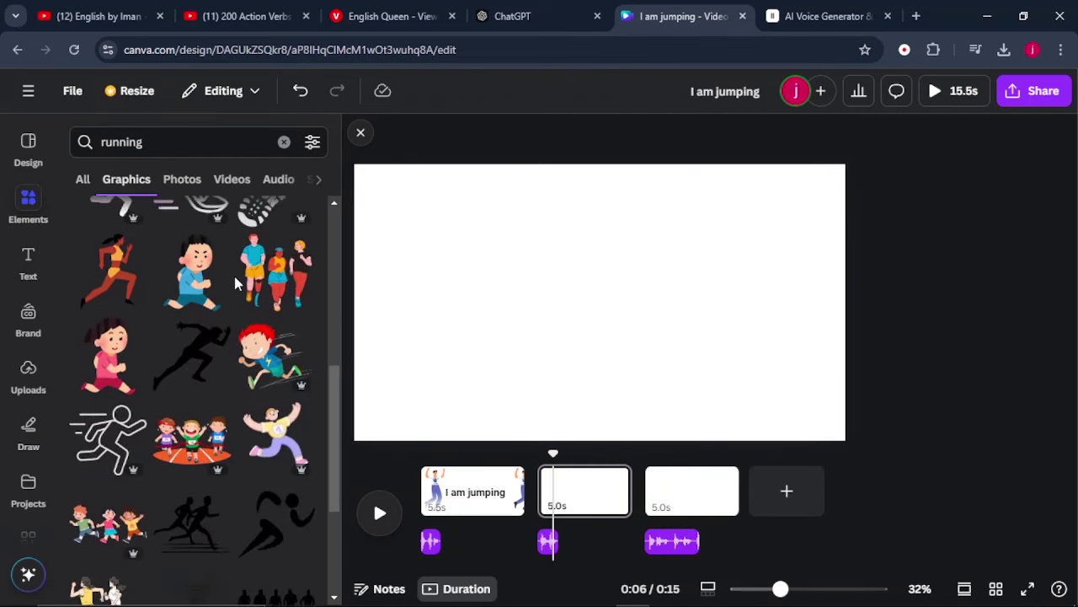
left_click(242, 287)
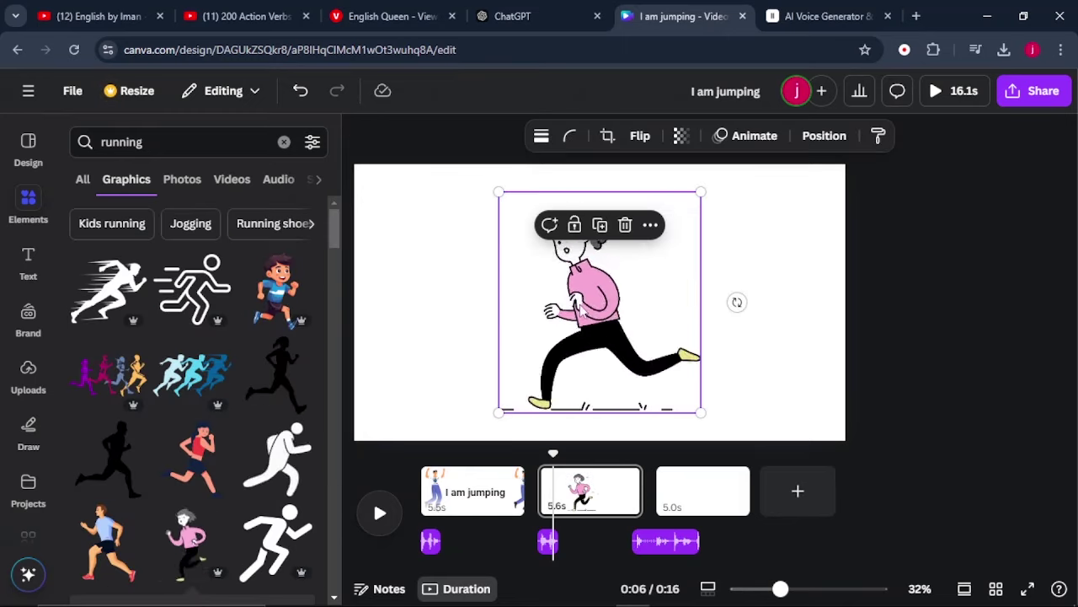
Step: Flip the runner horizontally, move it to the top-left corner, and enlarge it along the left side
left_click(640, 137)
left_click(631, 176)
left_click_drag(590, 278, 447, 246)
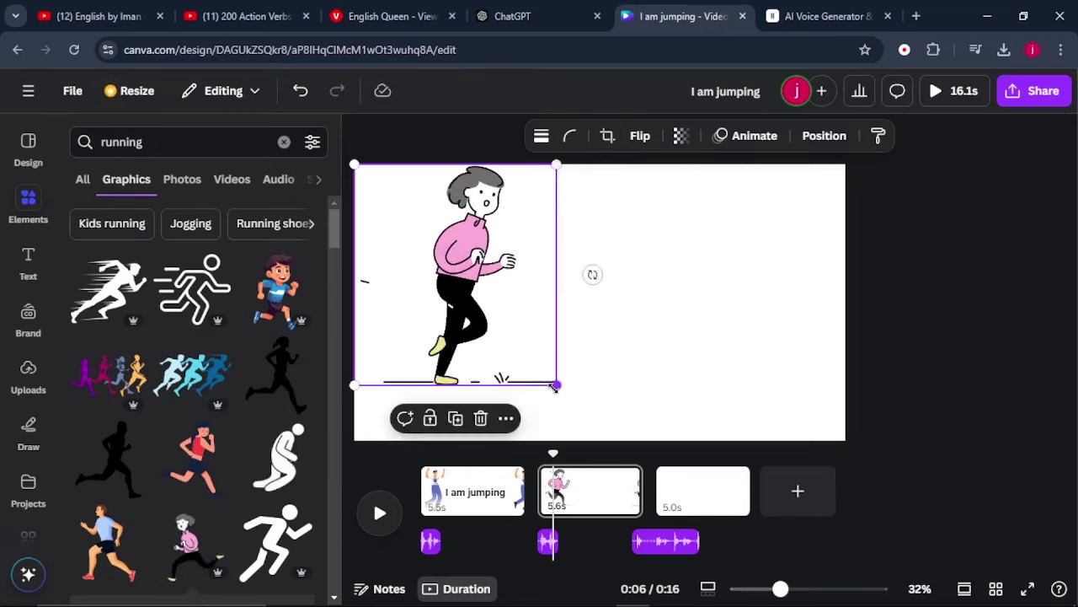
left_click_drag(559, 385, 581, 447)
left_click(667, 284)
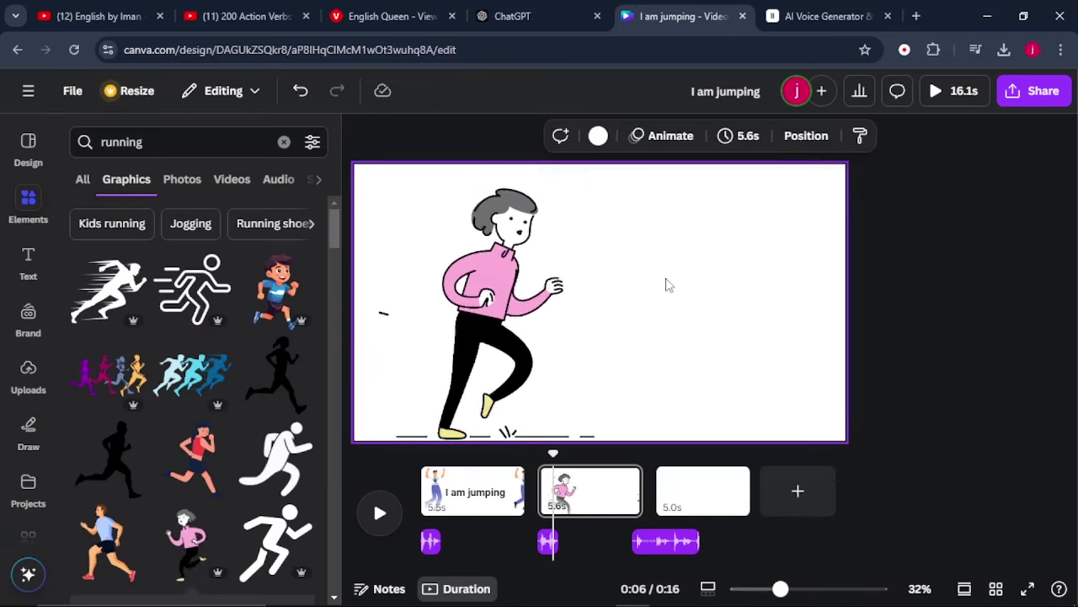
Step: Add a heading, paste 'I am running' into it, and apply the Typewriter animation
left_click(28, 262)
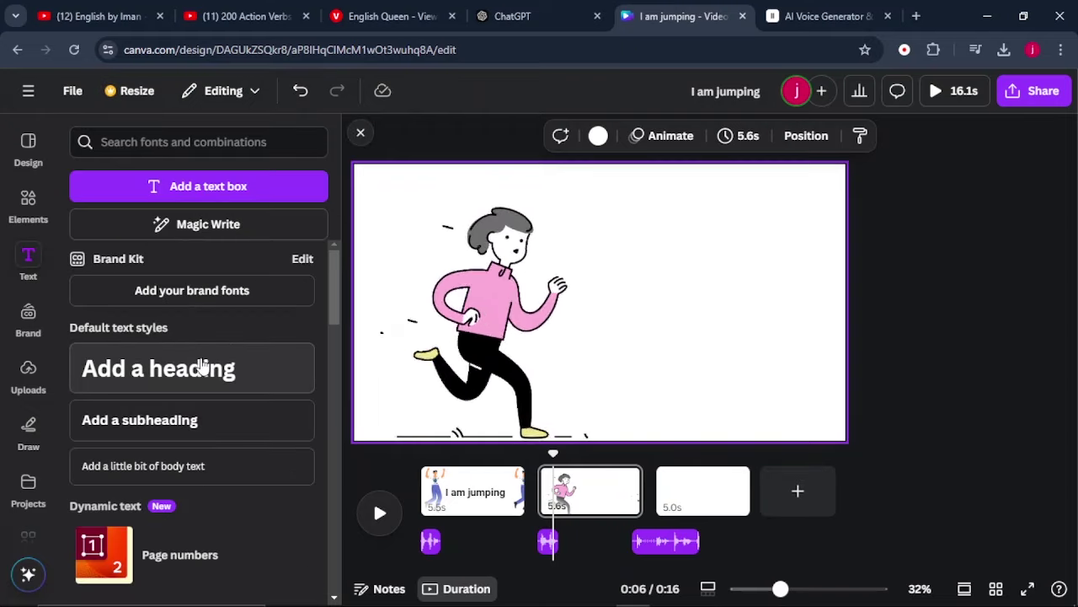
left_click(202, 371)
right_click(644, 303)
left_click(690, 420)
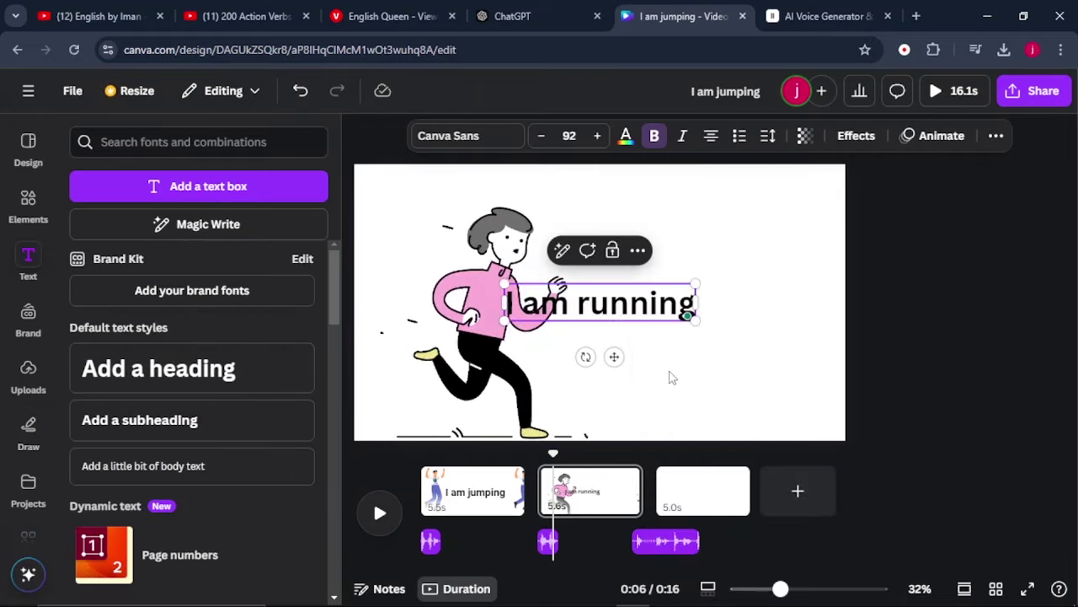
left_click(667, 330)
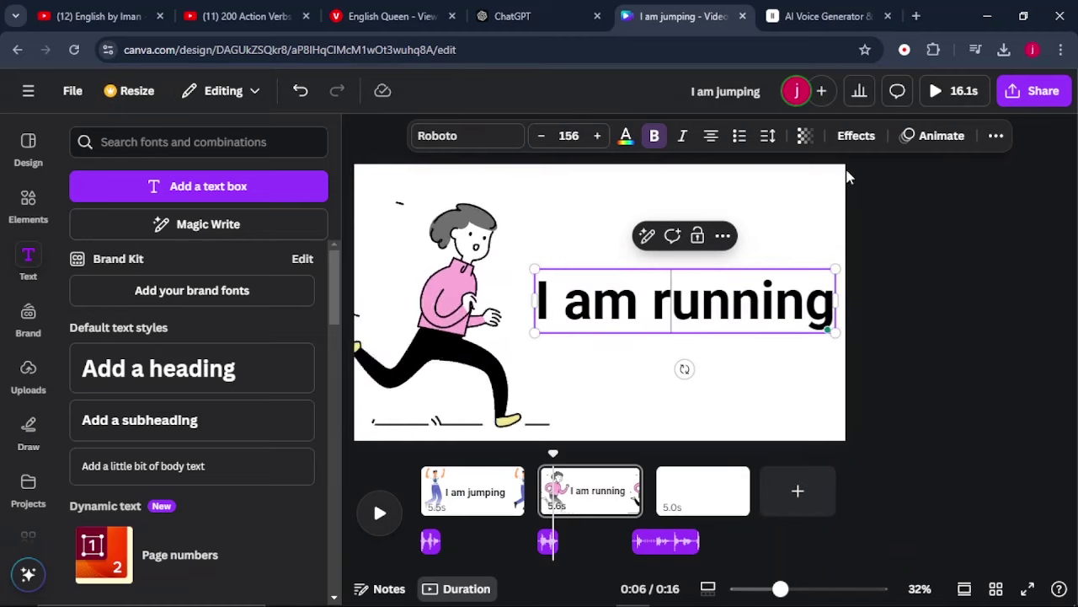
left_click(925, 137)
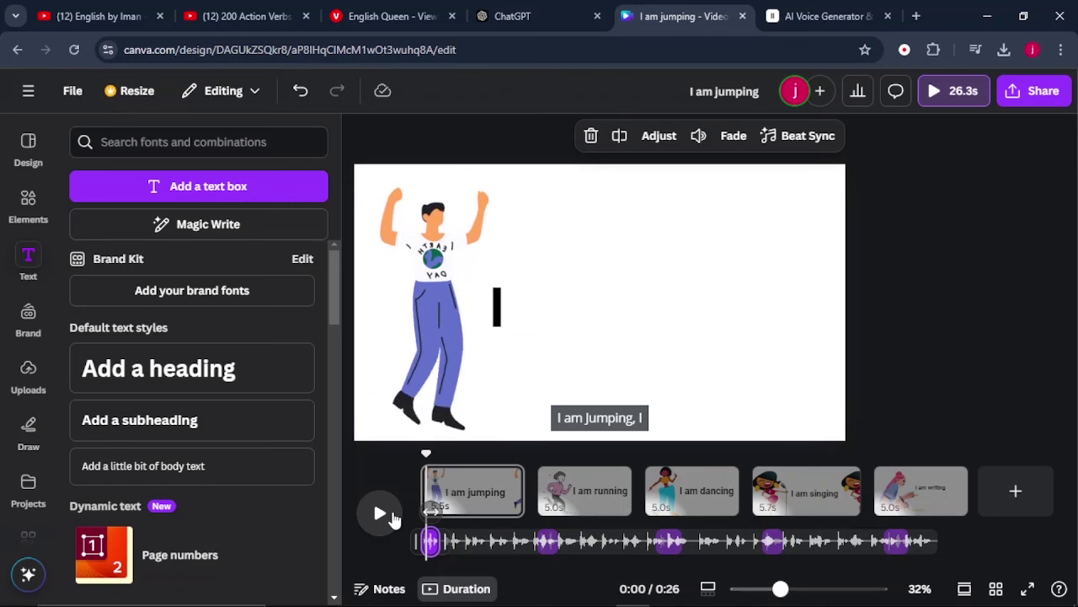
Step: Add the second ElevenLabs narration file from Uploads > Audio to the timeline
left_click(29, 373)
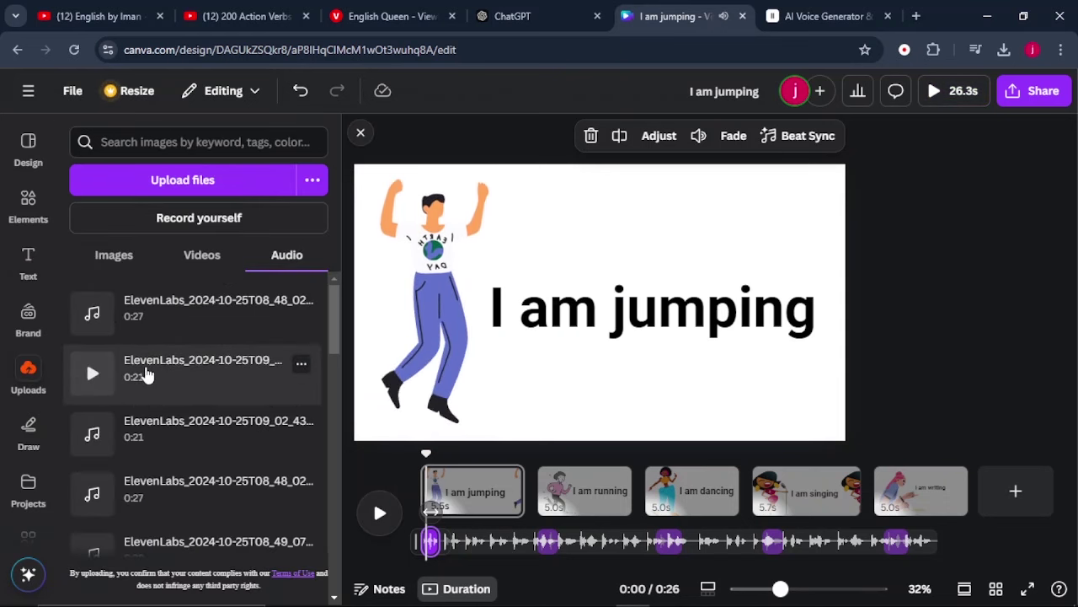
left_click(146, 375)
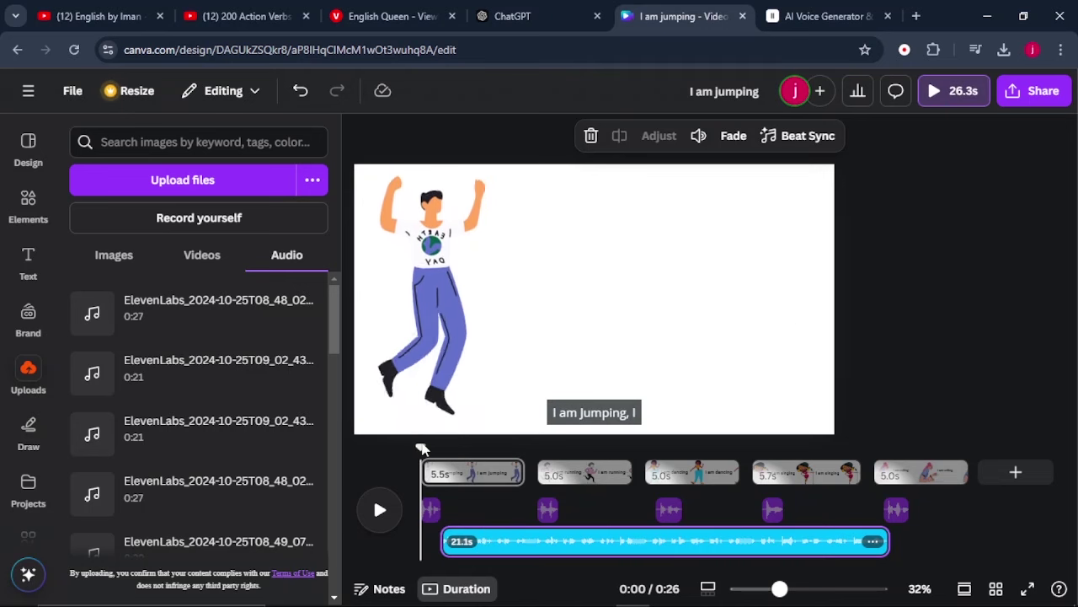
Step: Split the narration after the first phrase and shift the rest to start around 6 seconds
key("space")
left_click(458, 509)
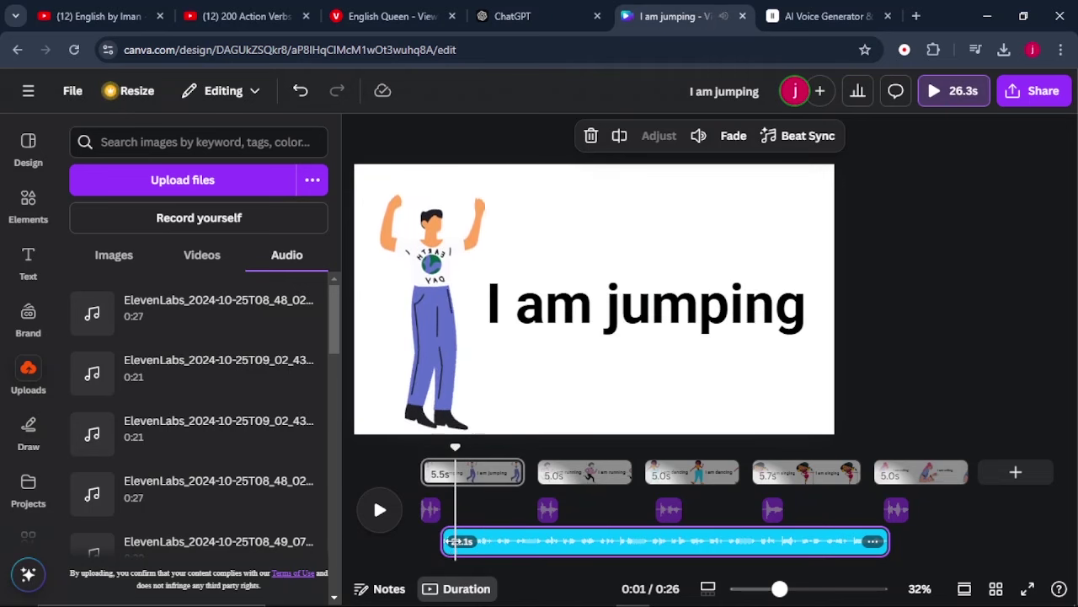
right_click(450, 540)
left_click(477, 519)
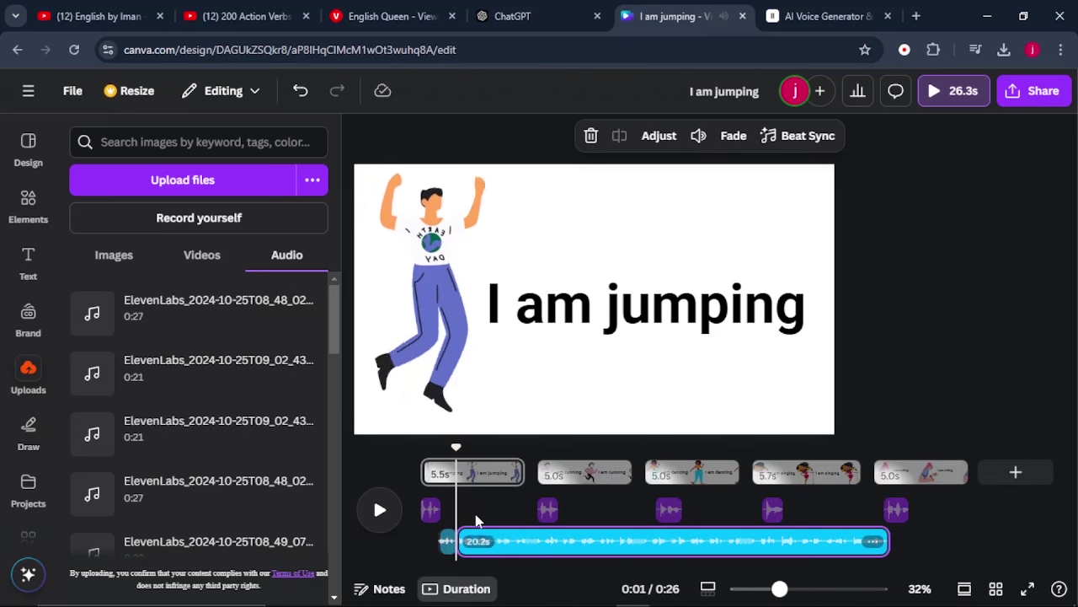
left_click_drag(522, 540, 809, 537)
Step: Split the narration again, including at 0:14, and move the last part under the singing page
right_click(578, 543)
left_click(597, 519)
left_click(713, 540)
right_click(717, 532)
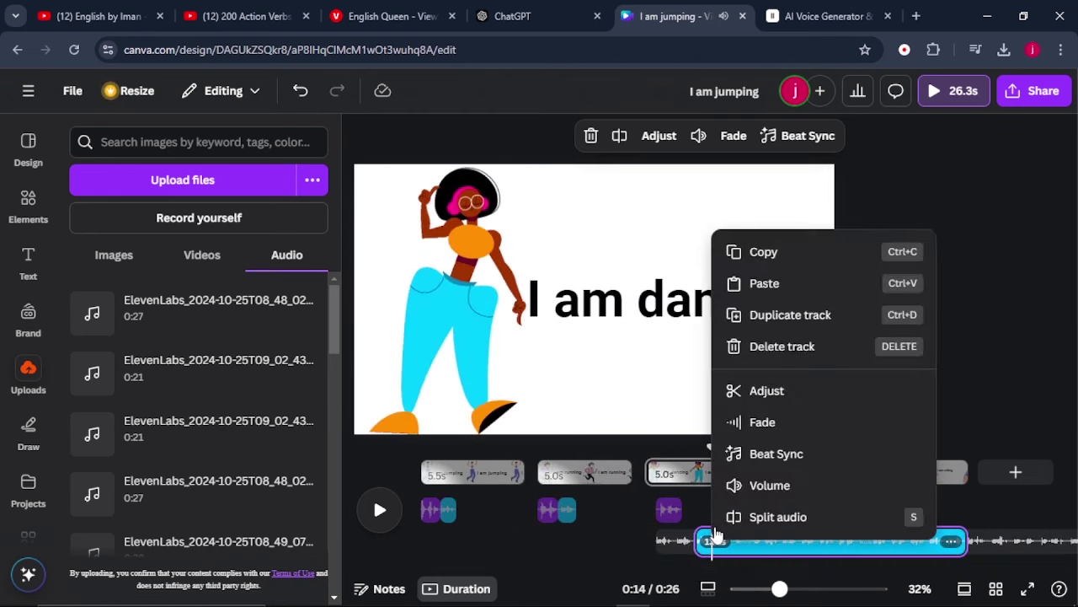
left_click(734, 517)
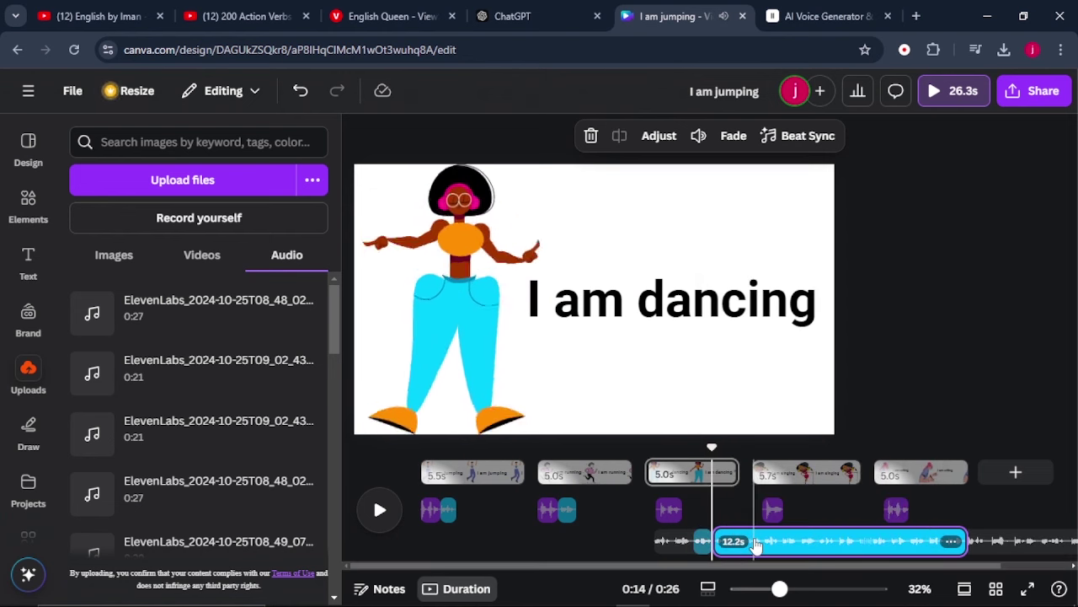
left_click_drag(755, 546, 819, 543)
right_click(819, 544)
left_click(447, 530)
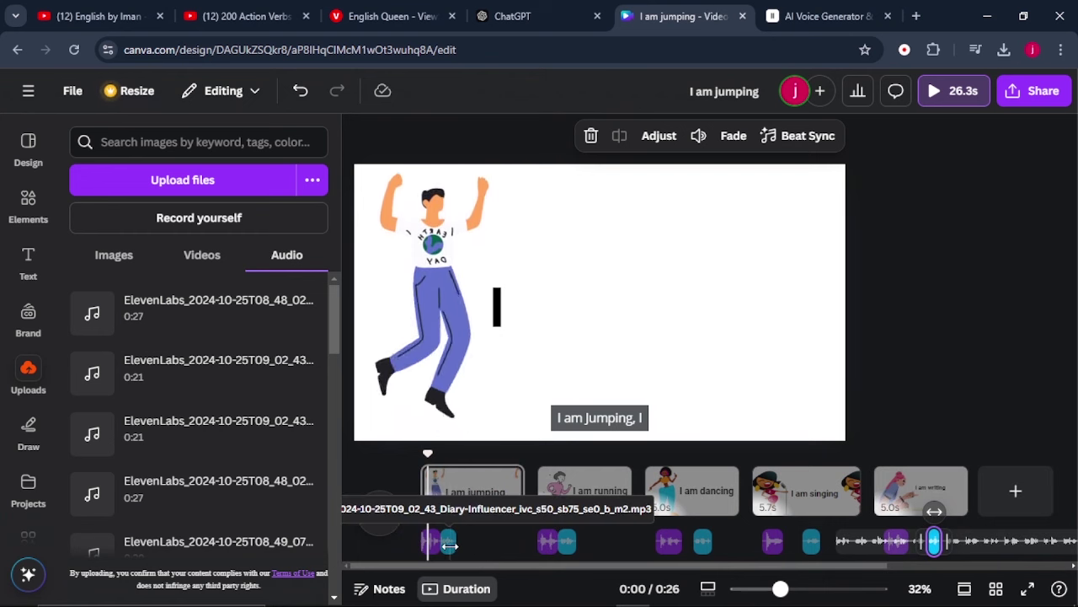
Step: Place one narration piece near the timeline's start and move another later under its page
left_click_drag(450, 547, 486, 546)
left_click_drag(575, 554, 942, 542)
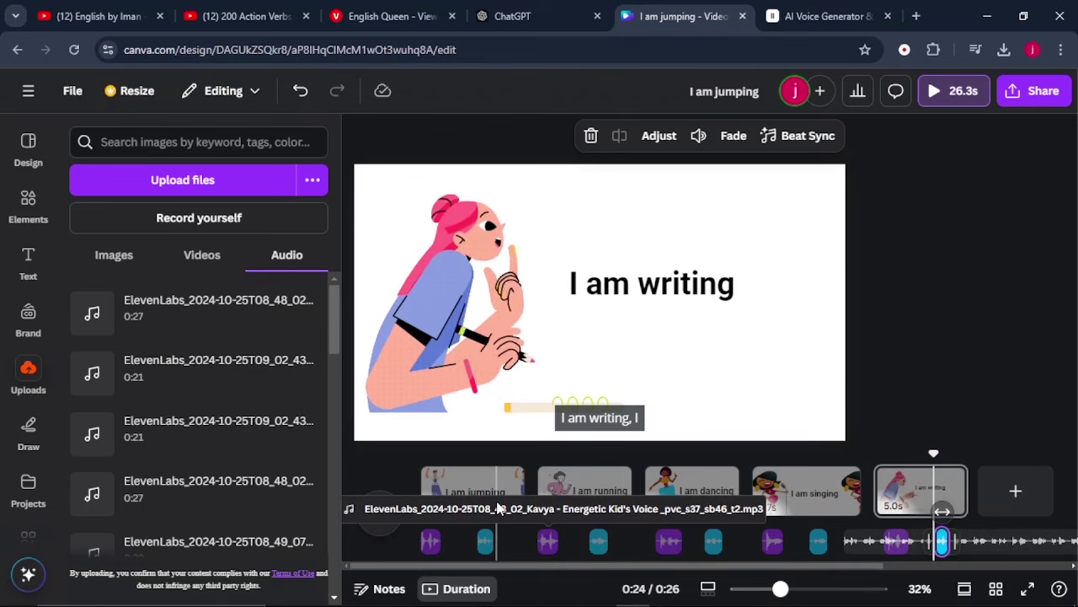
Step: Join all five pages with 1-second Color Wipe transitions, bringing the video to 24.9 seconds
left_click(543, 501)
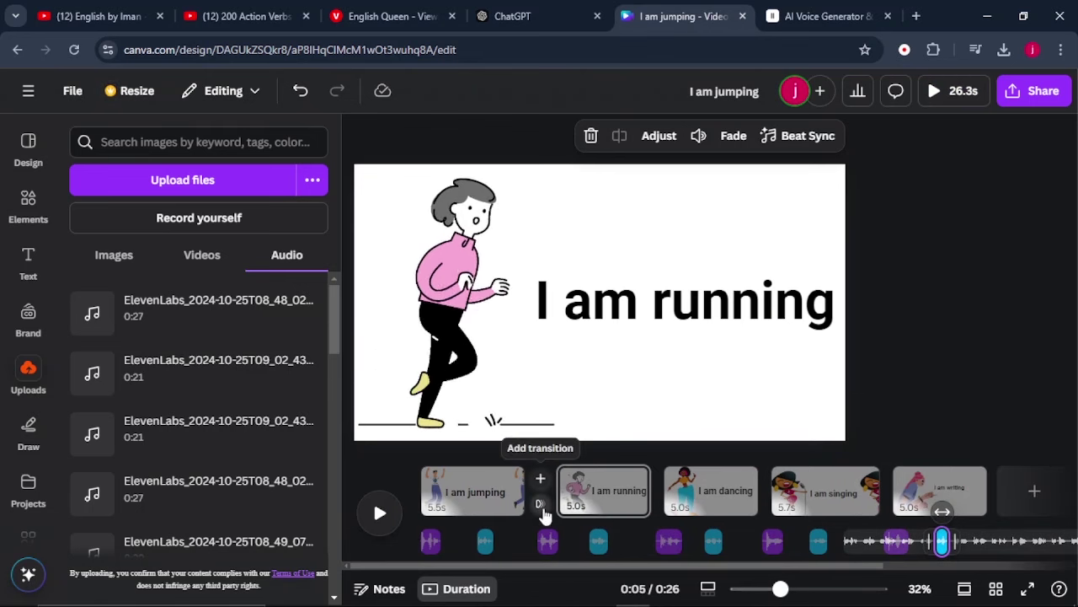
left_click(543, 504)
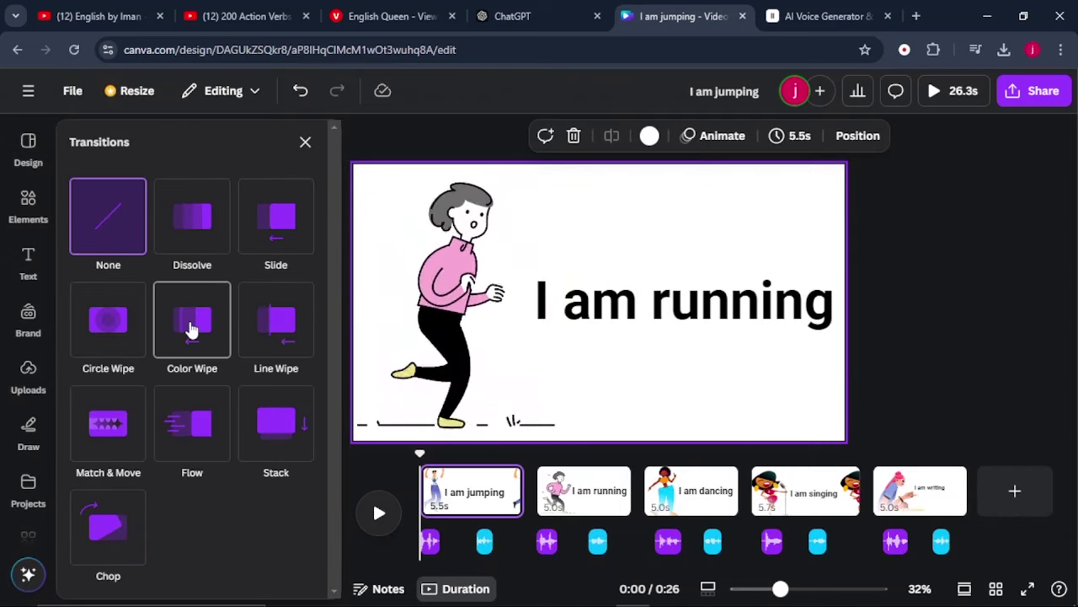
left_click(191, 329)
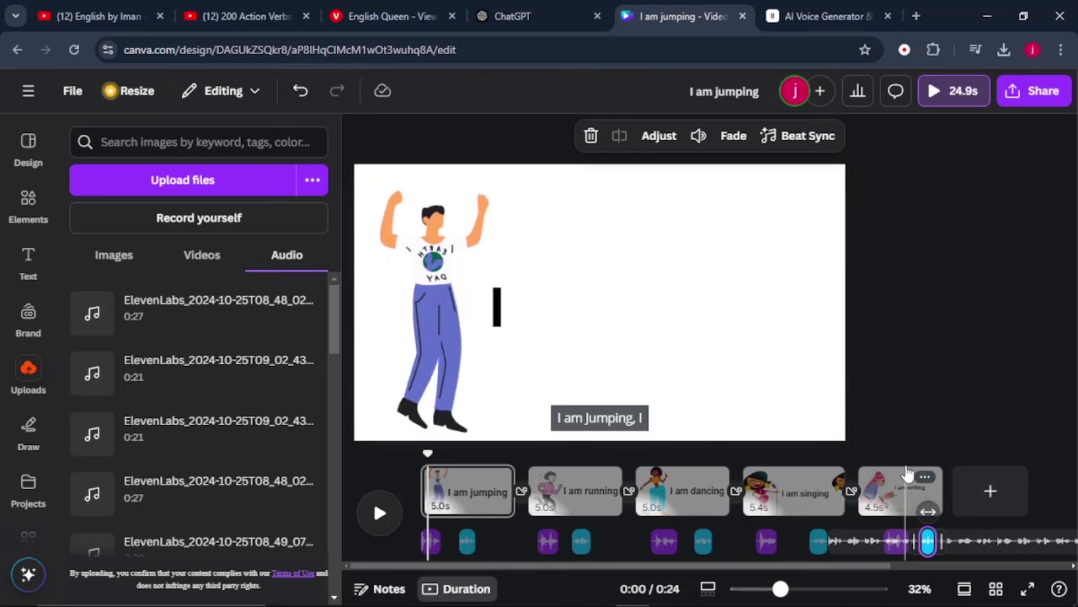
Step: Add the 'Apple Pie (instrumental)' kids track as background music spanning the whole video
left_click(28, 207)
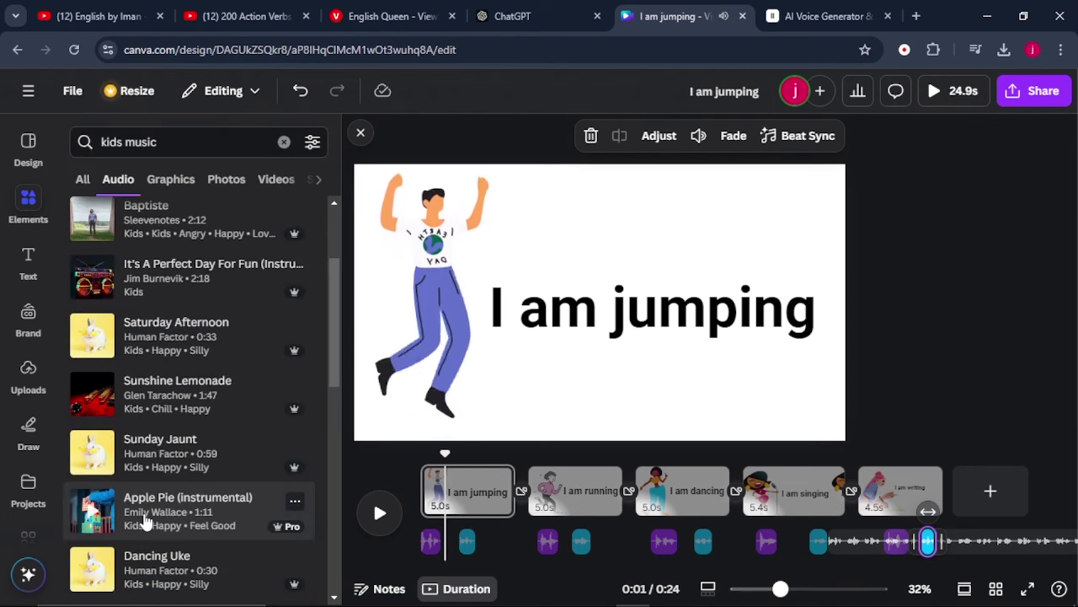
left_click(145, 522)
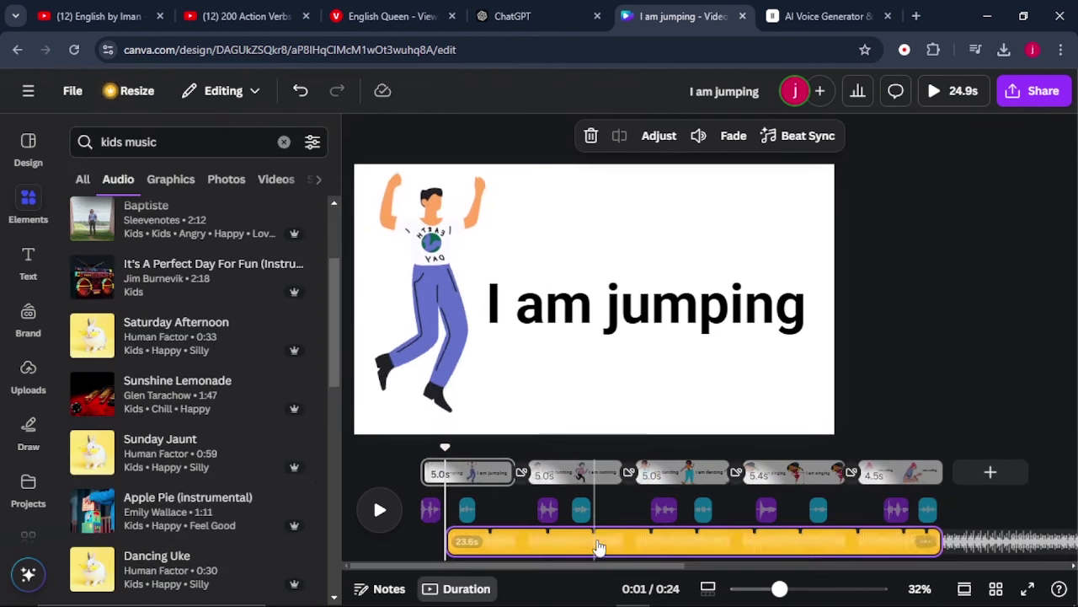
left_click(531, 552)
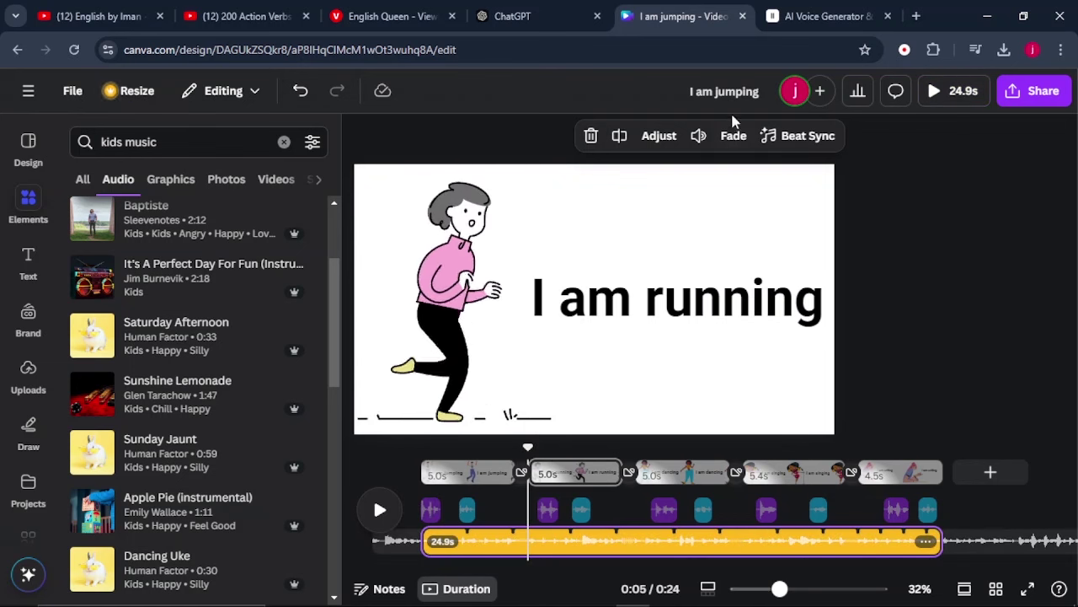
Step: Lower the Apple Pie music volume to 11
left_click(699, 136)
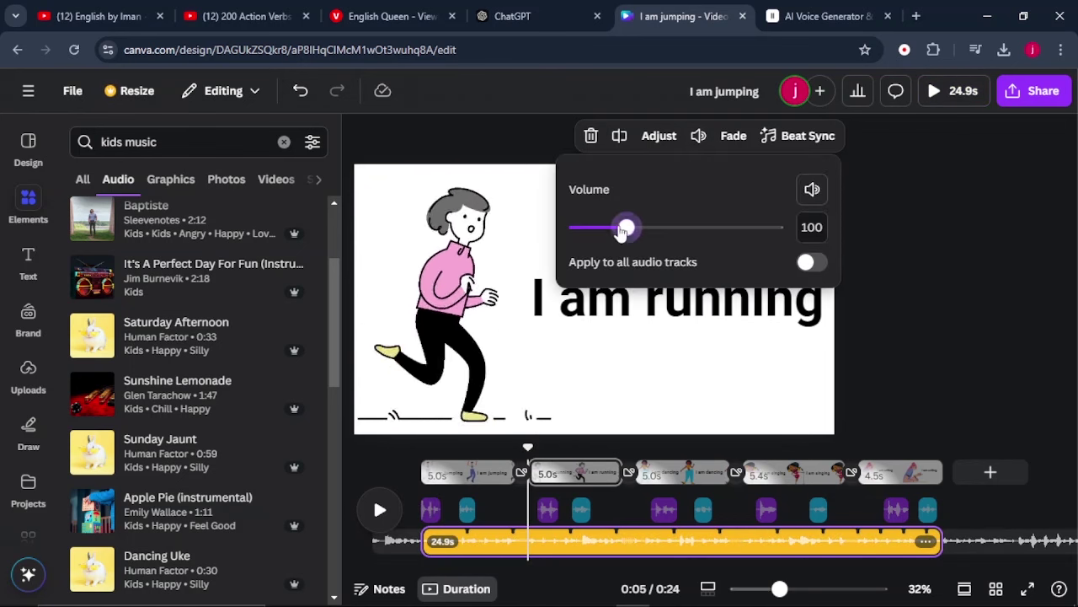
left_click_drag(616, 233, 580, 236)
left_click(477, 459)
left_click(477, 464)
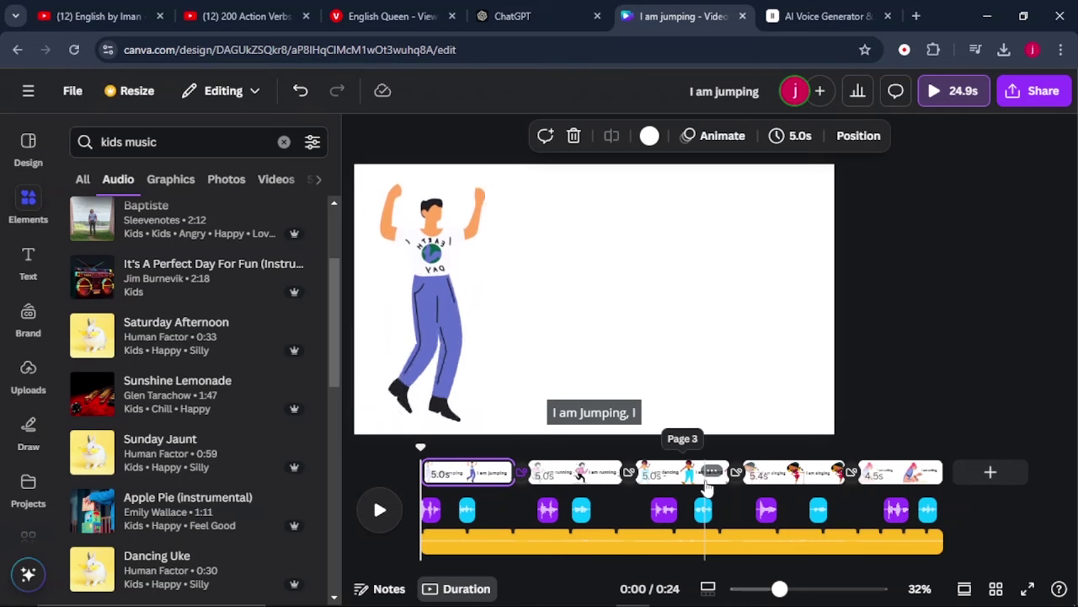
Step: Play the 24.9-second video in full-screen preview, starting on the 'I am jumping' page
left_click(1027, 590)
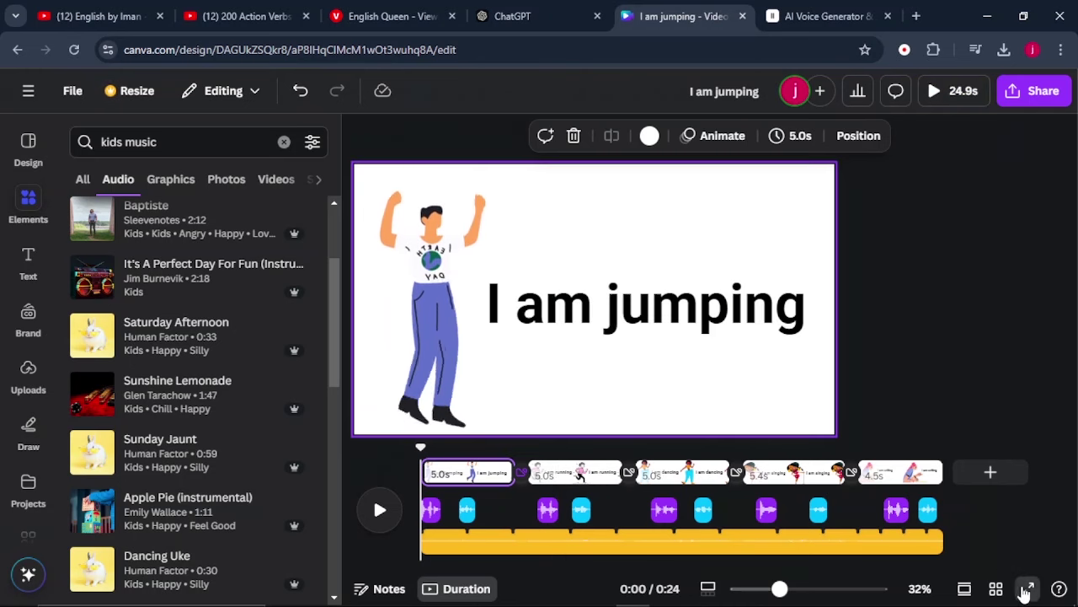